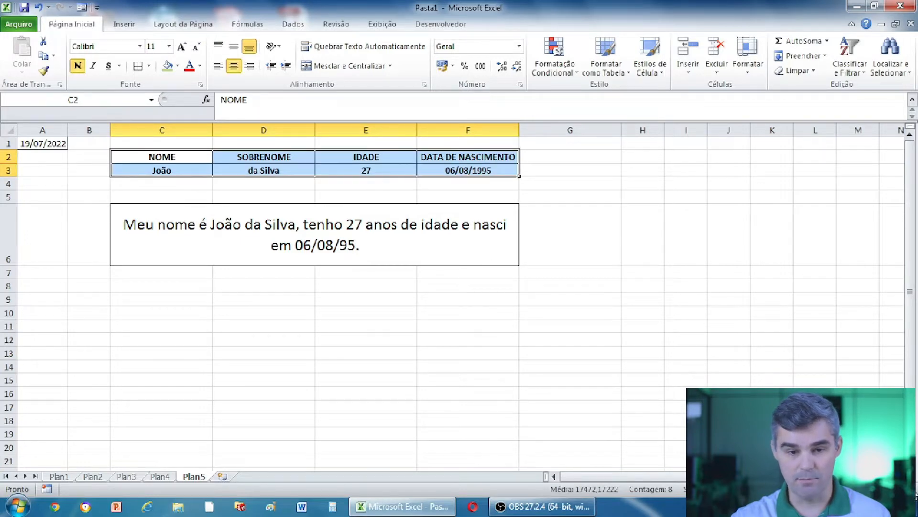
Zoom the worksheet in and scroll back to column A so the table and sentence appear larger.
scroll(459, 297, "up", 3)
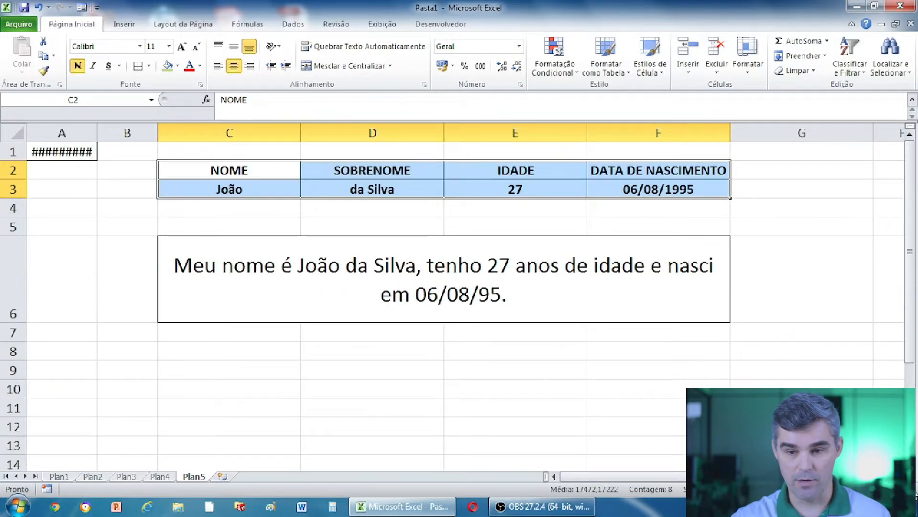
left_click(910, 489)
left_click_drag(607, 477, 583, 483)
left_click(309, 377)
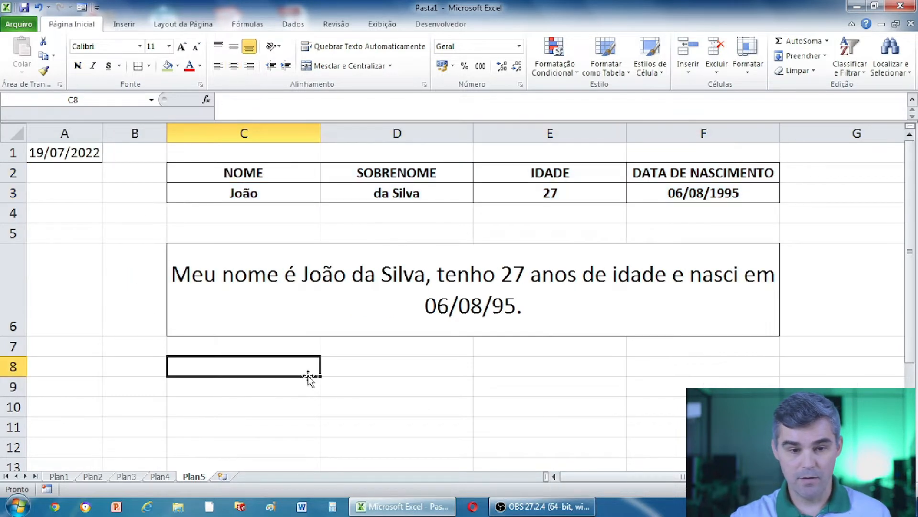
left_click_drag(242, 173, 700, 199)
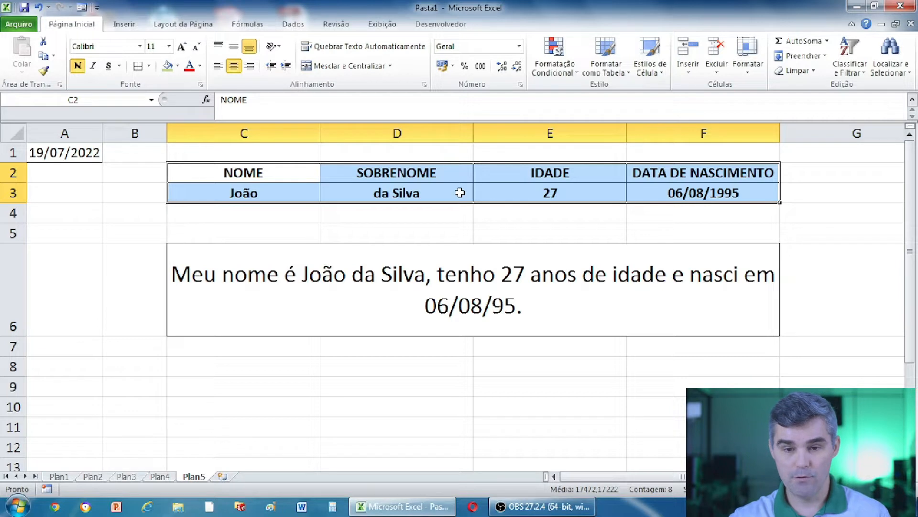
left_click(602, 230)
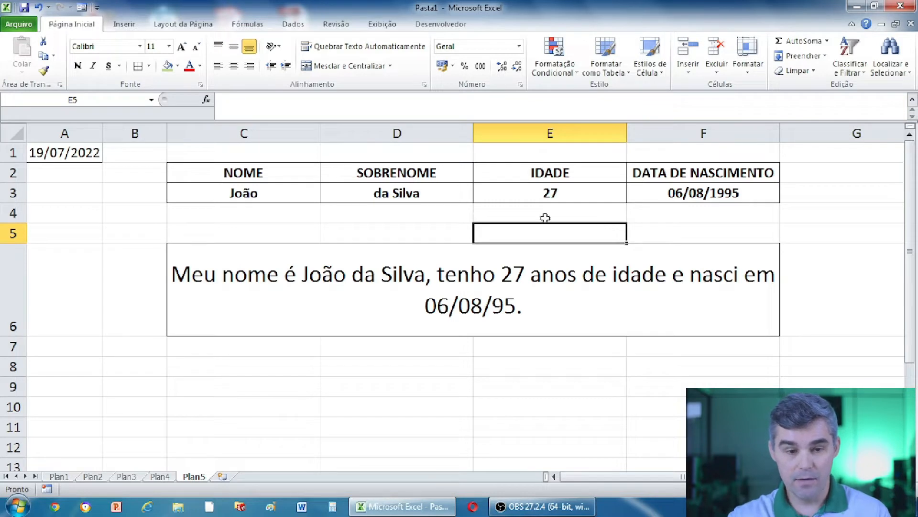
left_click(381, 176)
left_click(558, 171)
left_click(668, 177)
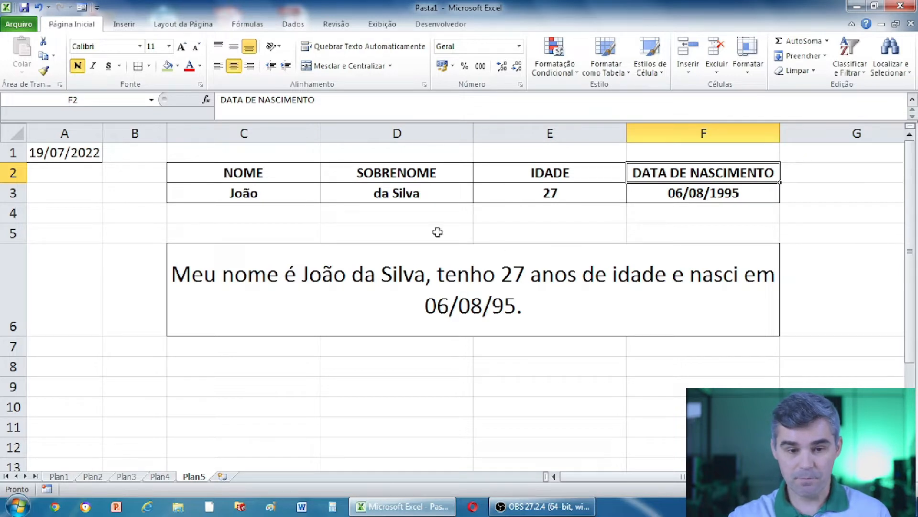
left_click(276, 192)
left_click(358, 195)
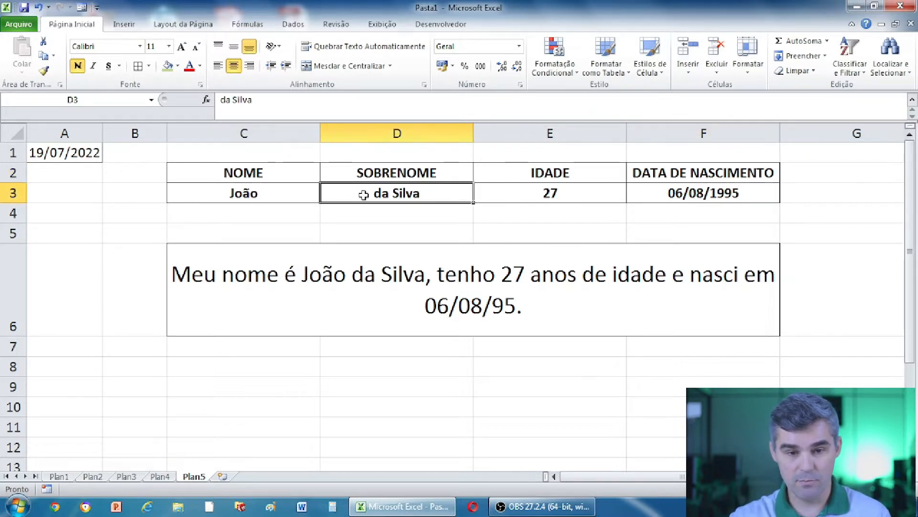
left_click(509, 206)
left_click(530, 196)
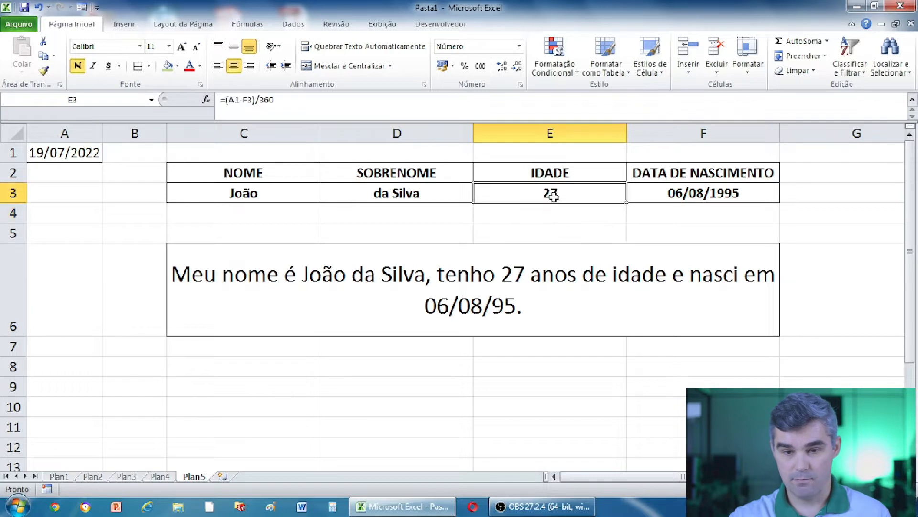
left_click(669, 193)
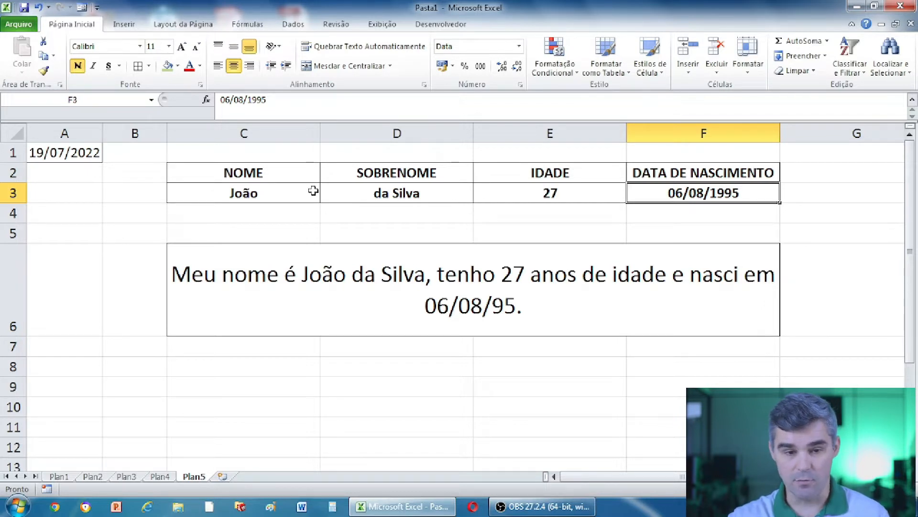
left_click(282, 198)
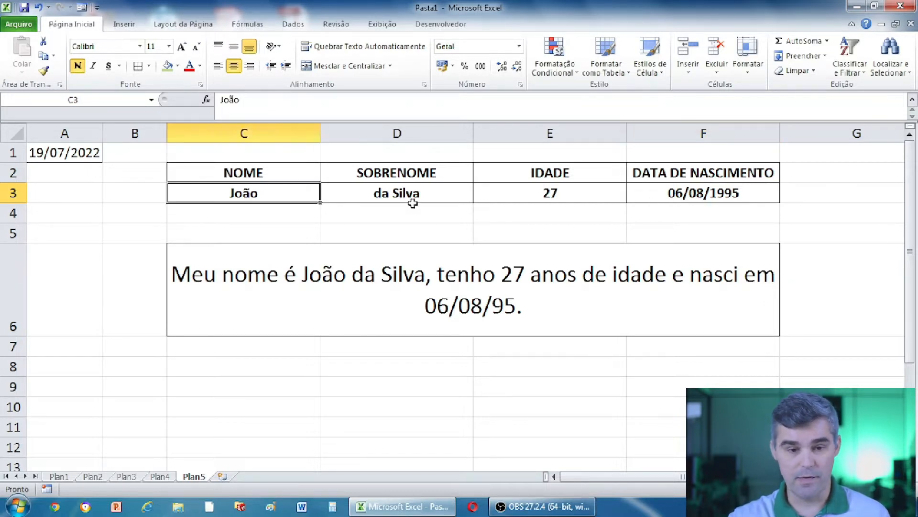
left_click(389, 191)
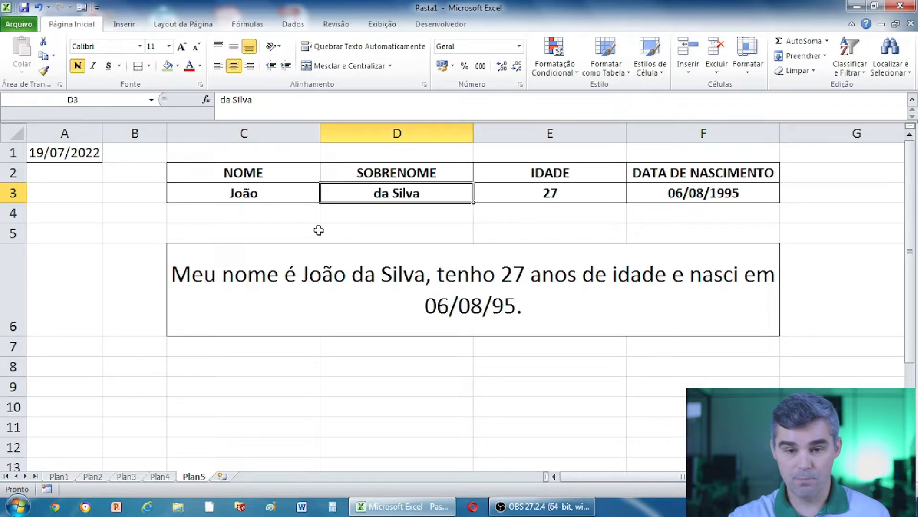
left_click(519, 194)
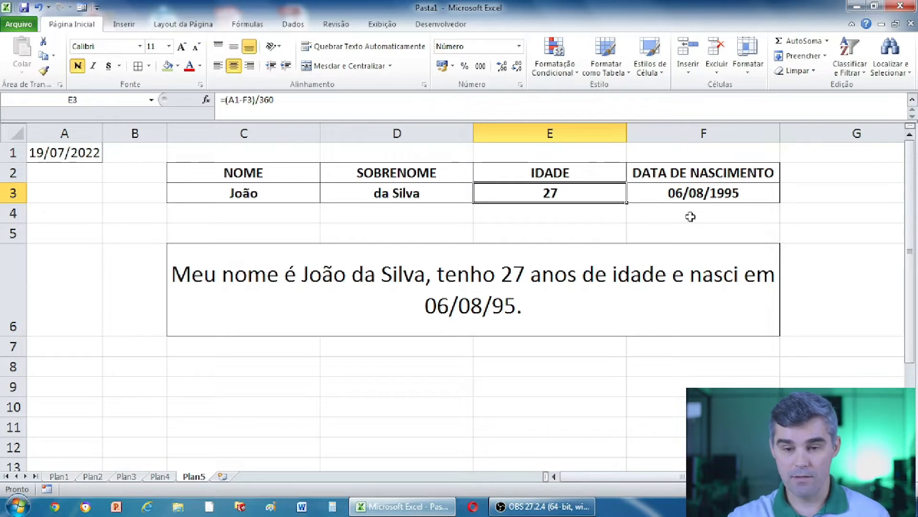
left_click(693, 213)
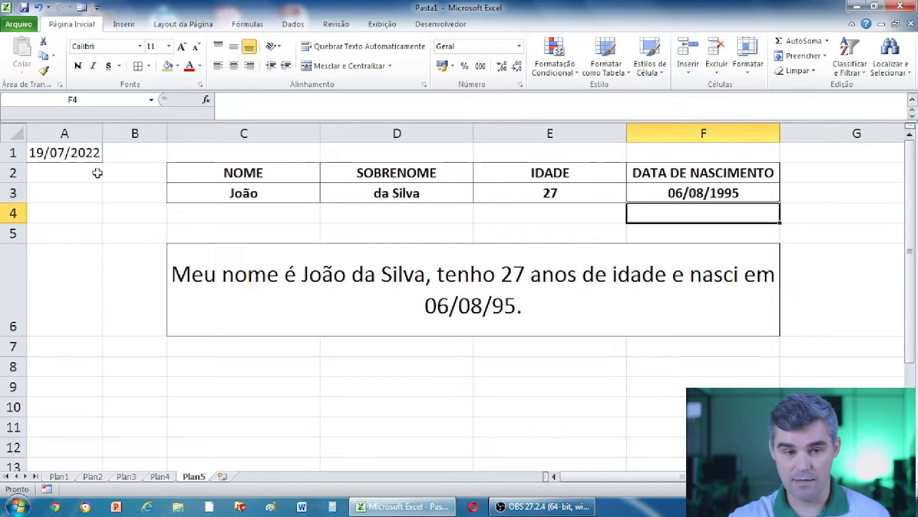
Review and re-commit the =HOJE() formula in A1 showing 19/07/2022.
left_click(91, 154)
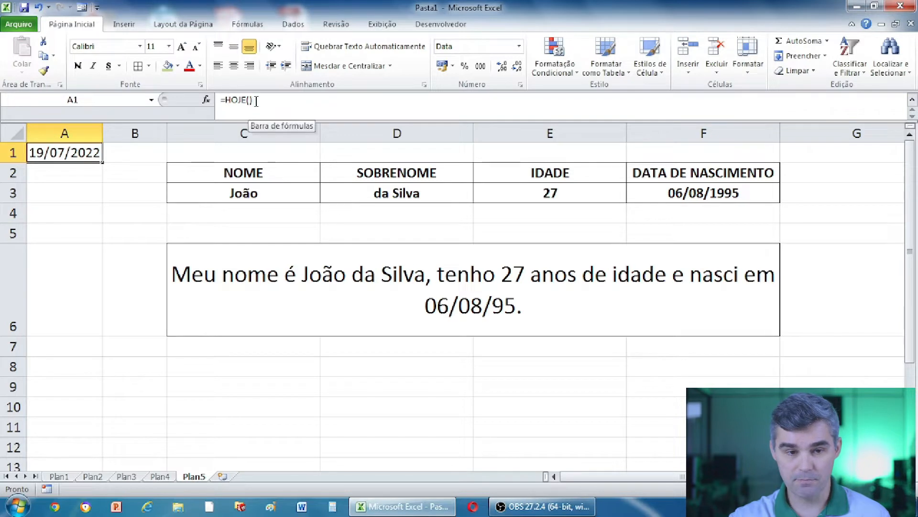
triple_click(228, 108)
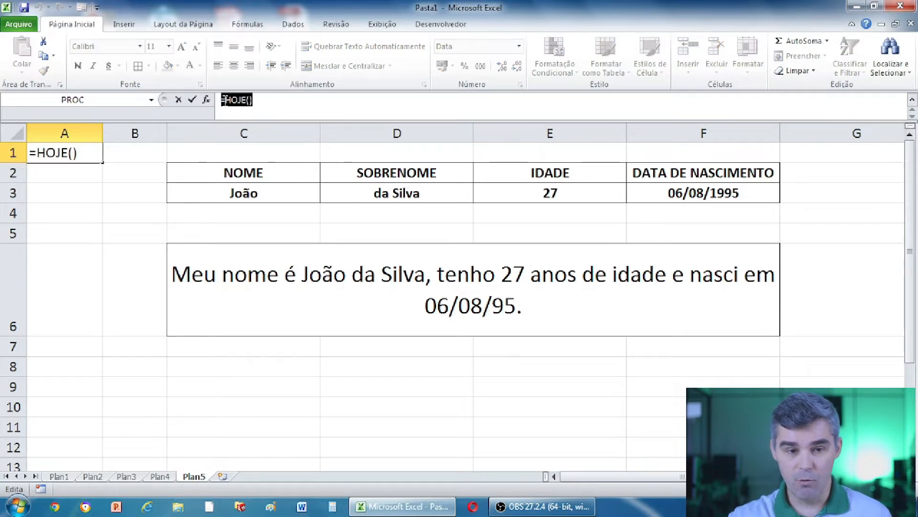
left_click(263, 103)
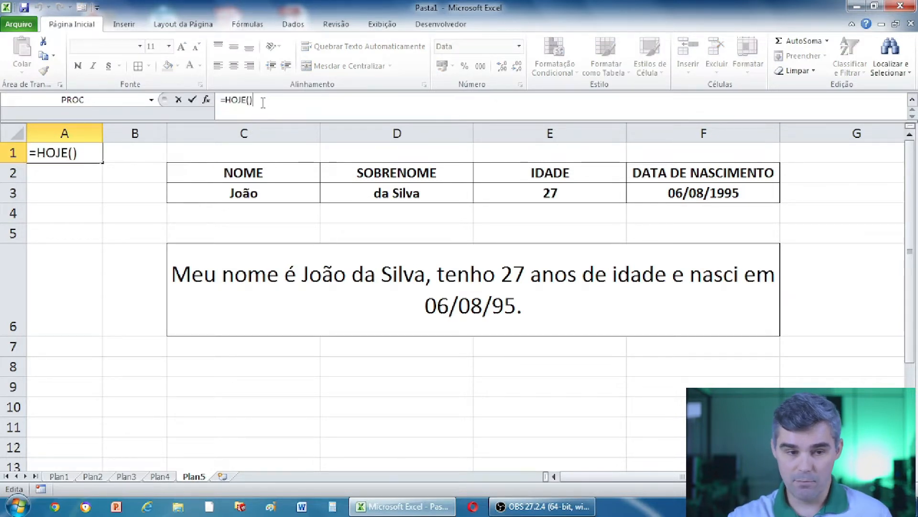
key("Return")
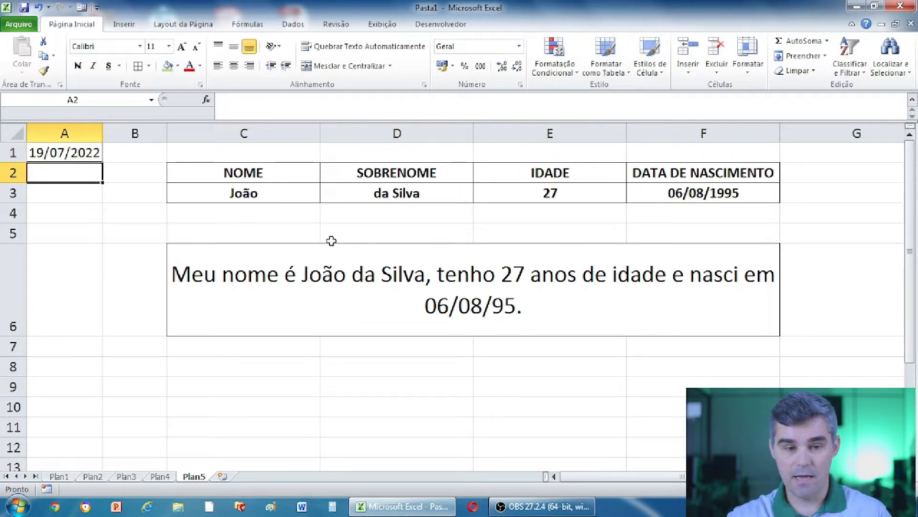
left_click(53, 154)
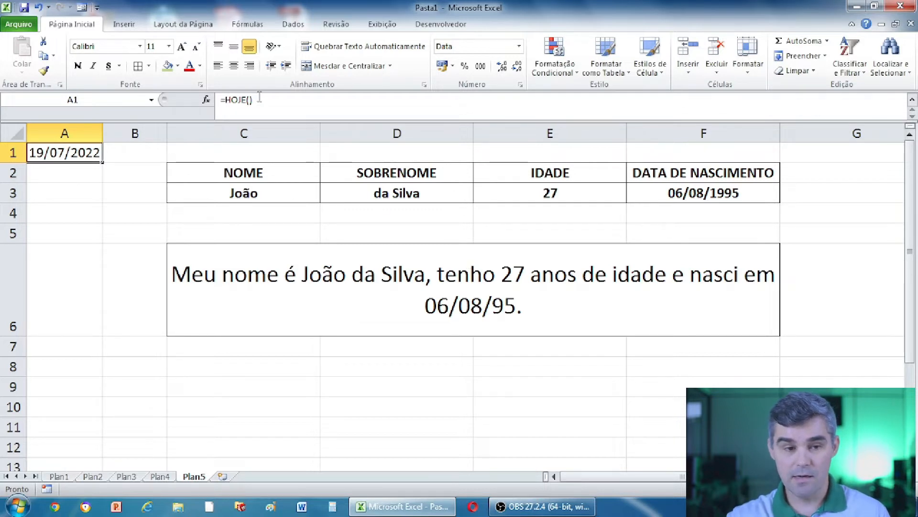
left_click(66, 186)
Retype =hoje() into cell A1 so it returns today's date, 19/07/2022.
left_click(71, 156)
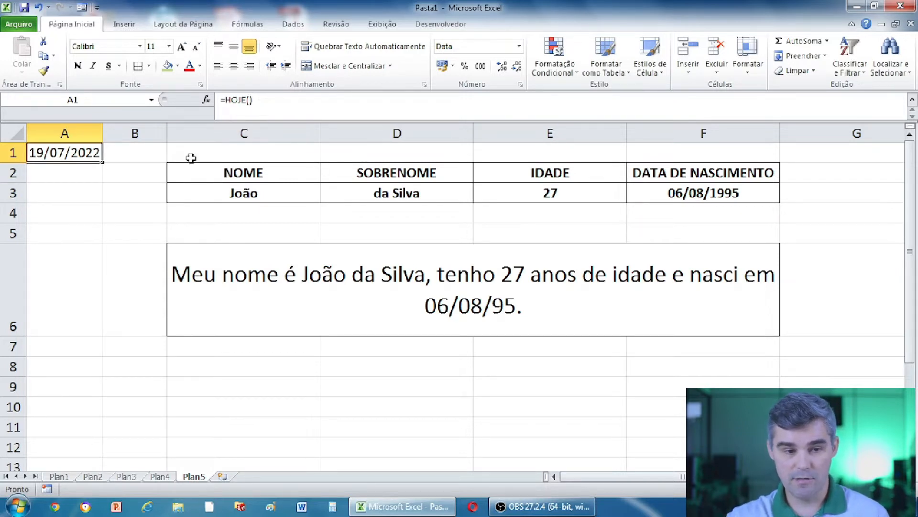
left_click(146, 227)
left_click(75, 153)
type("=hoj")
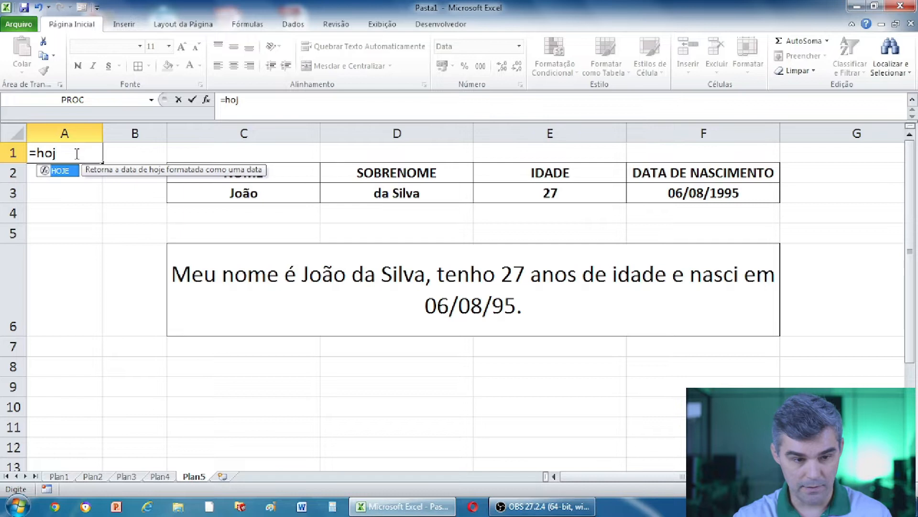
key("BackSpace")
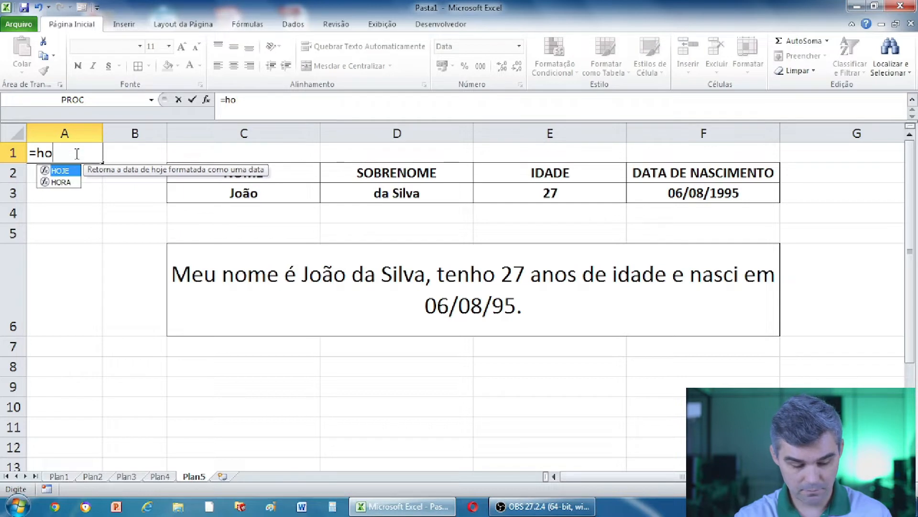
type("je(")
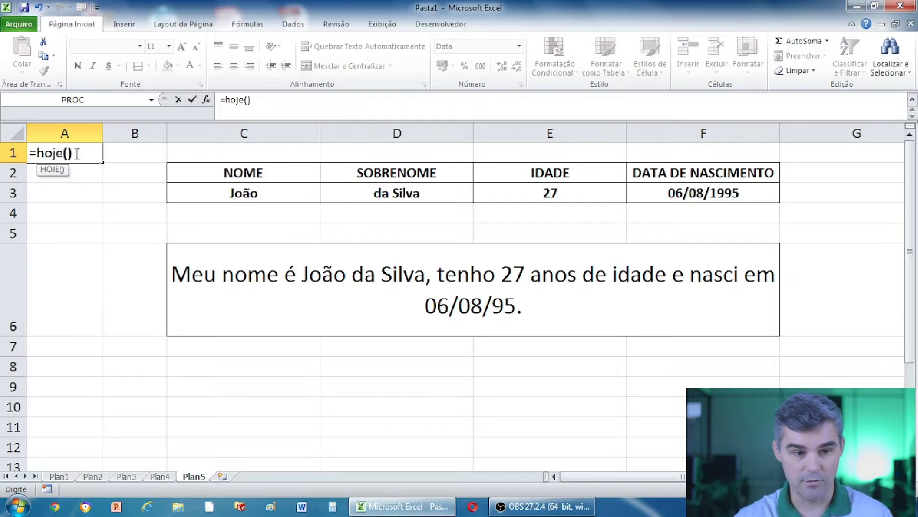
type(")")
key("Return")
Widen column A slightly so the 19/07/2022 date fits.
left_click(75, 153)
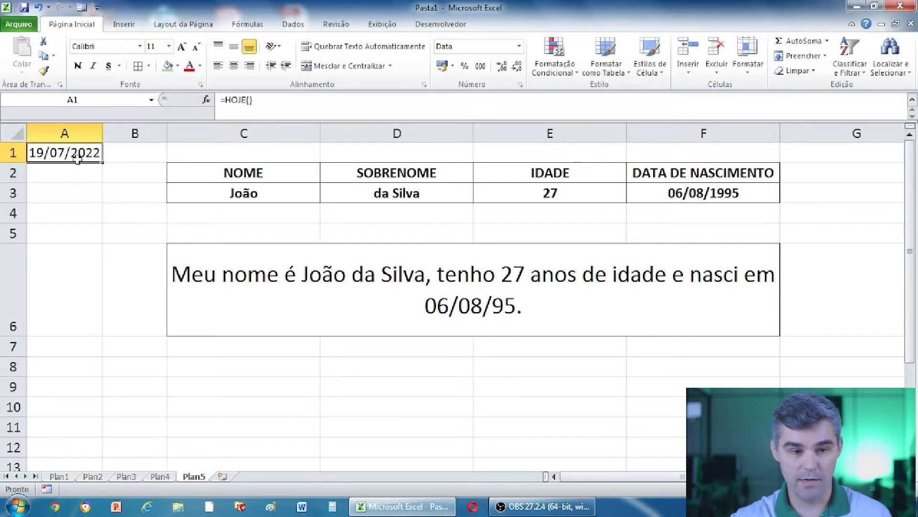
left_click_drag(102, 133, 109, 133)
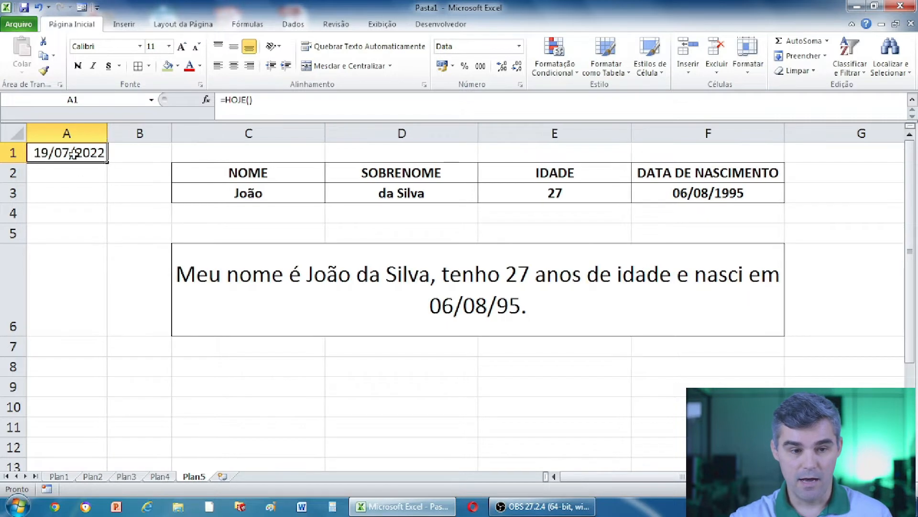
left_click(78, 178)
left_click(75, 154)
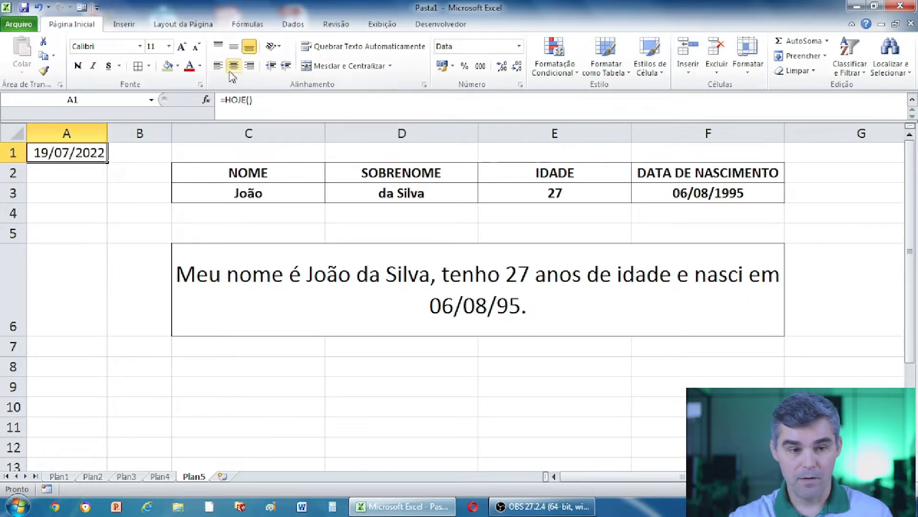
left_click(534, 195)
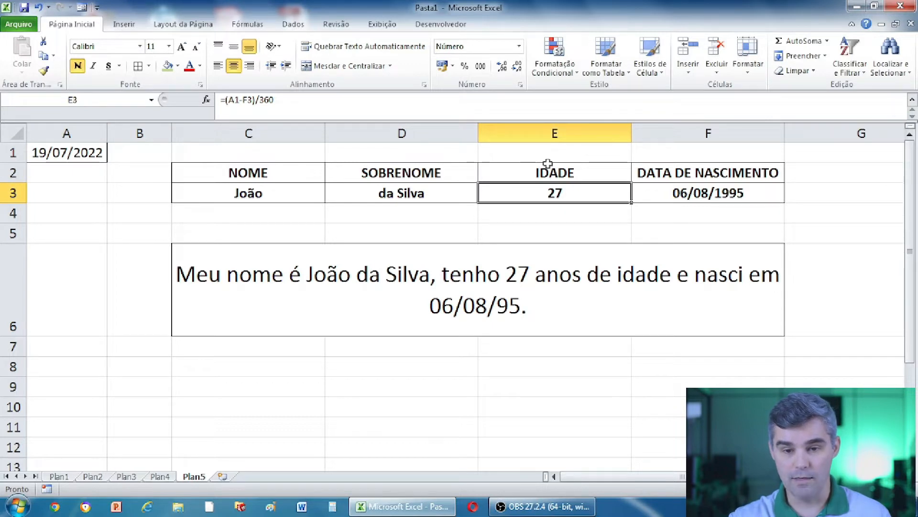
Format birth date F3 as Data Abreviada so it shows 06/08/1995 instead of 34917.
left_click(711, 193)
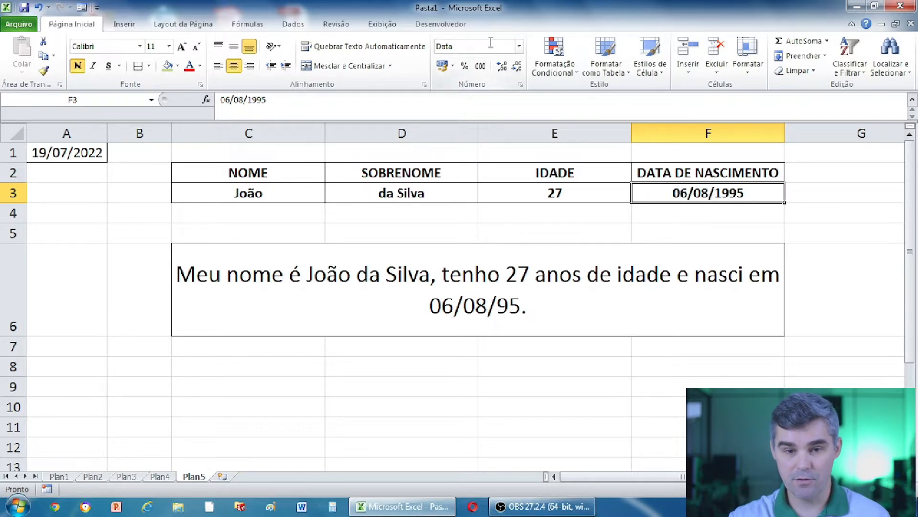
left_click(519, 46)
left_click(493, 68)
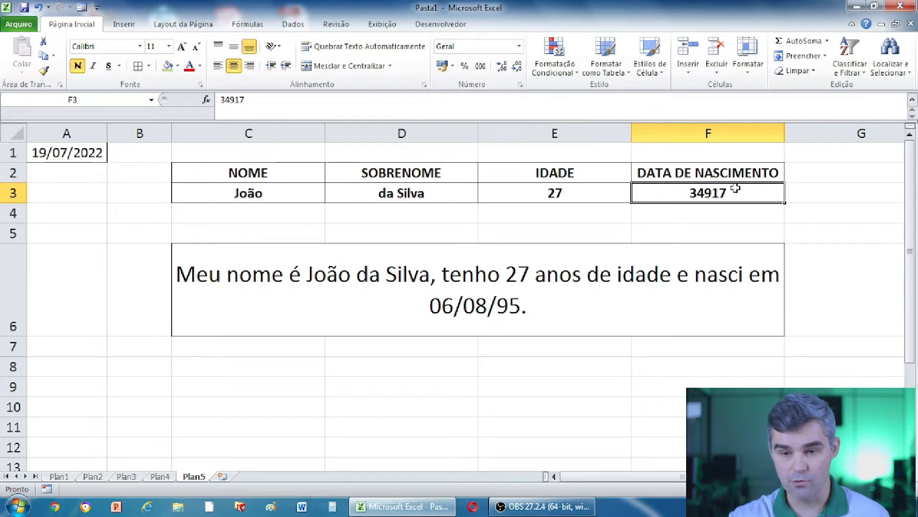
left_click(519, 47)
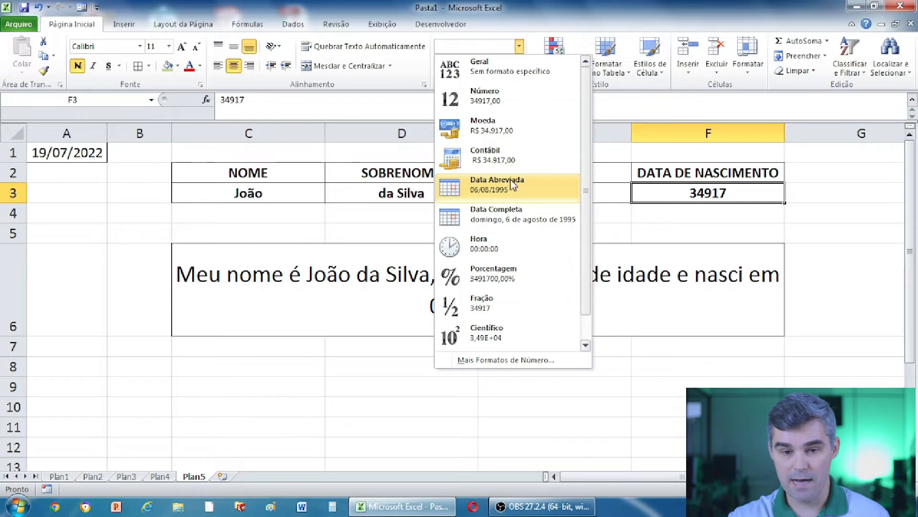
left_click(511, 185)
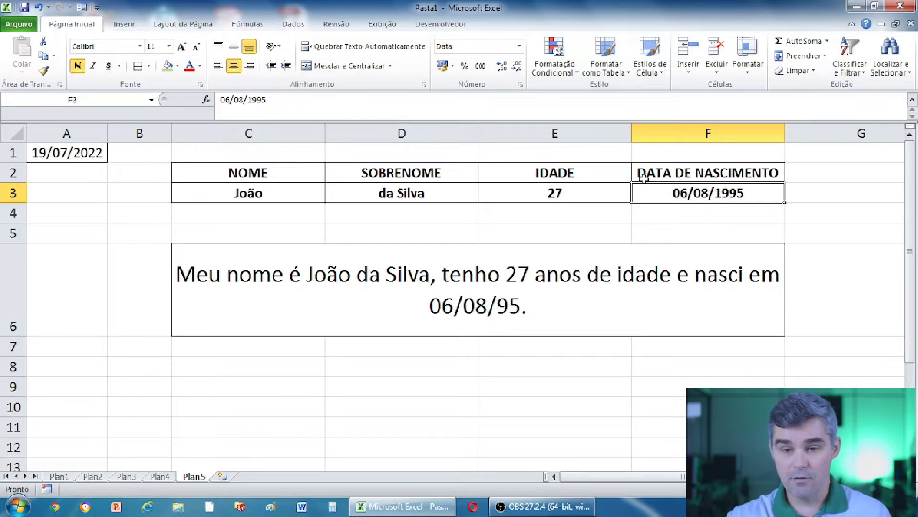
Open E3's =(A1-F3)/360 formula and highlight its A1, F3 and (A1-F3) parts.
left_click(536, 192)
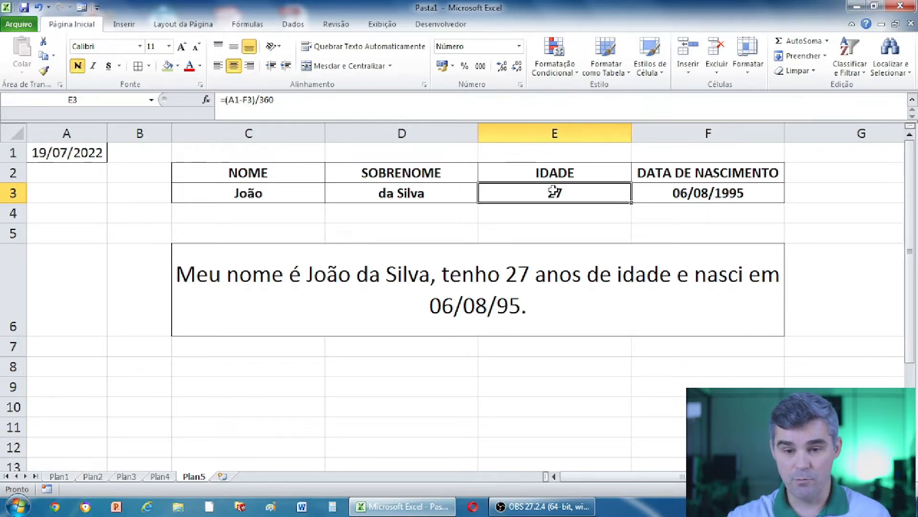
double_click(545, 195)
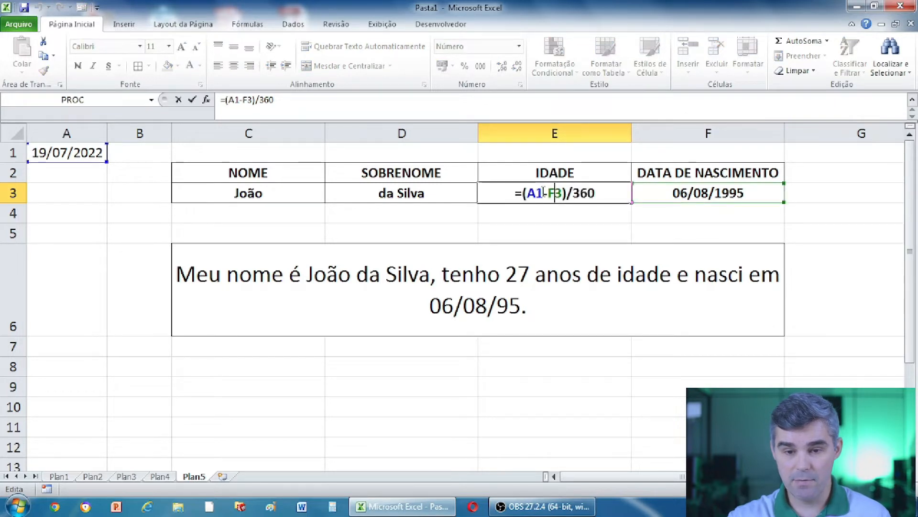
left_click_drag(543, 193, 528, 196)
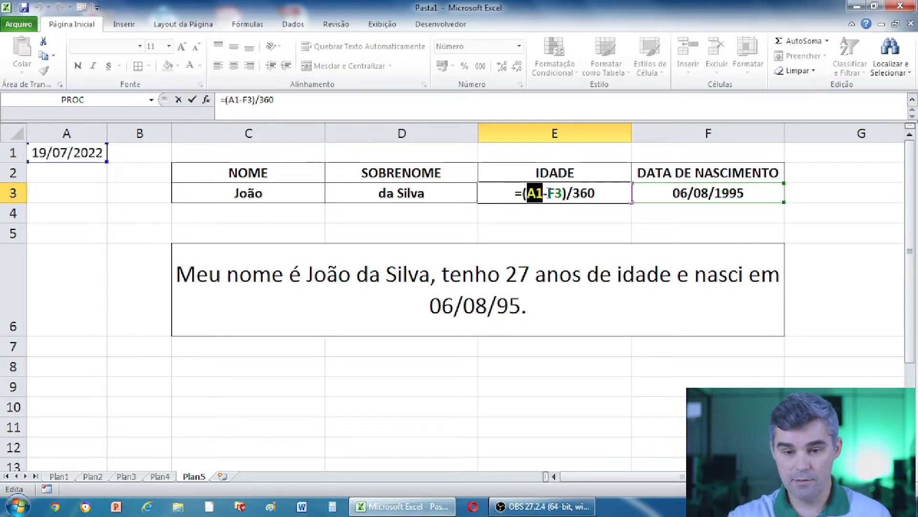
left_click(544, 193)
double_click(555, 194)
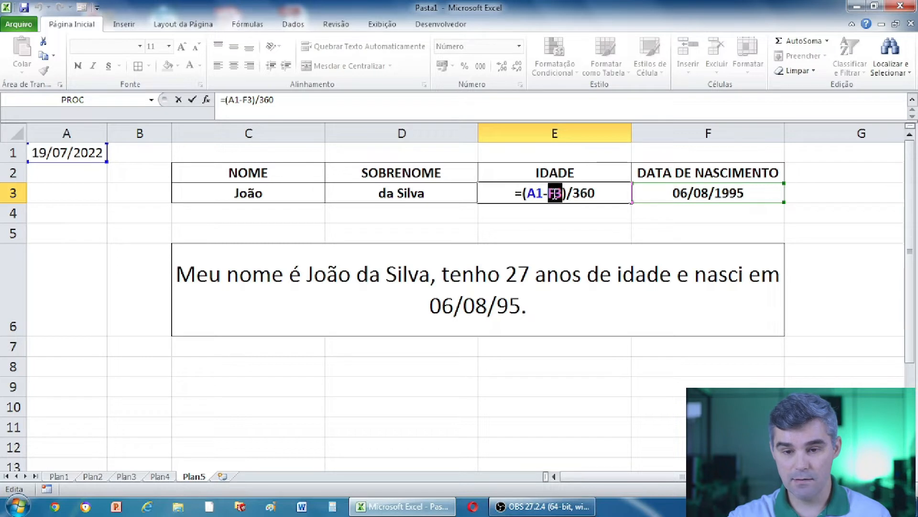
left_click(739, 192)
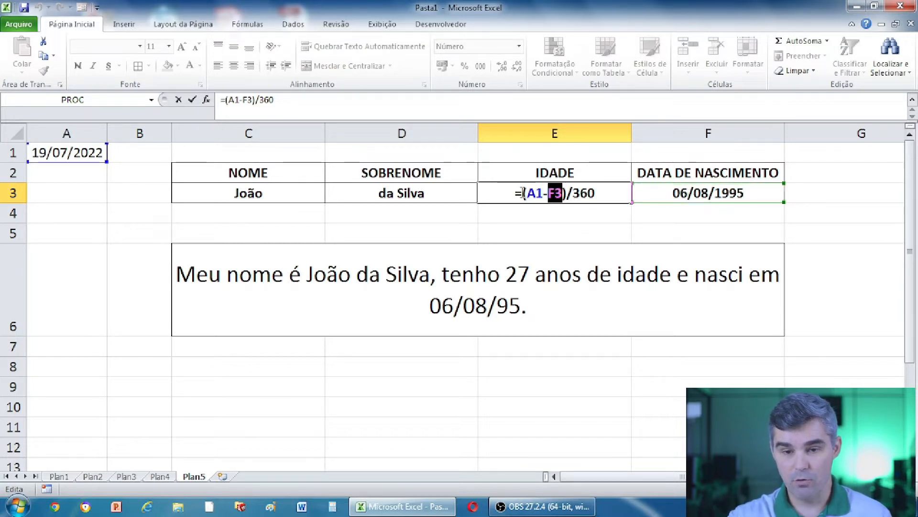
left_click(572, 192)
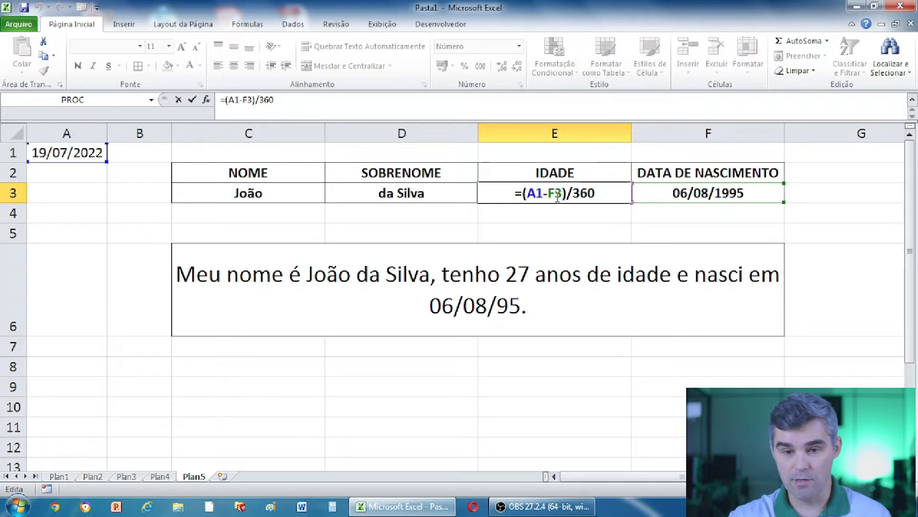
left_click_drag(567, 193, 522, 193)
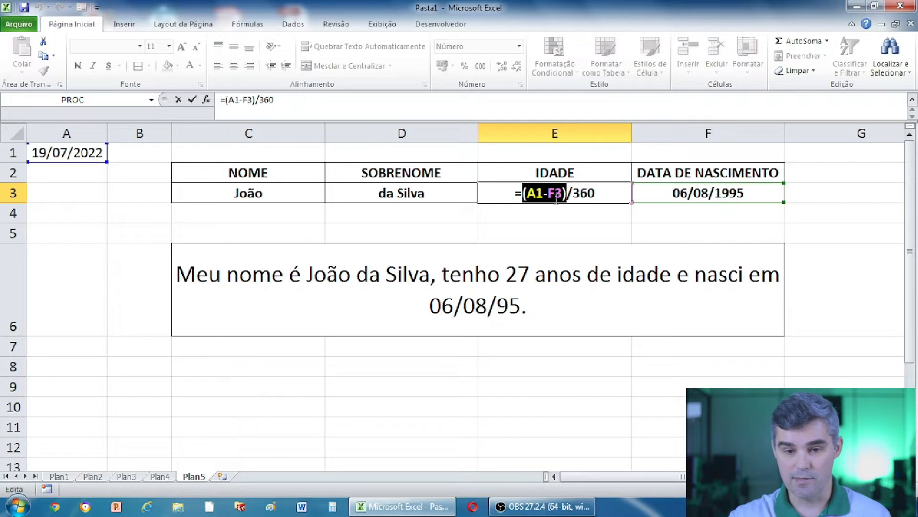
left_click(527, 194)
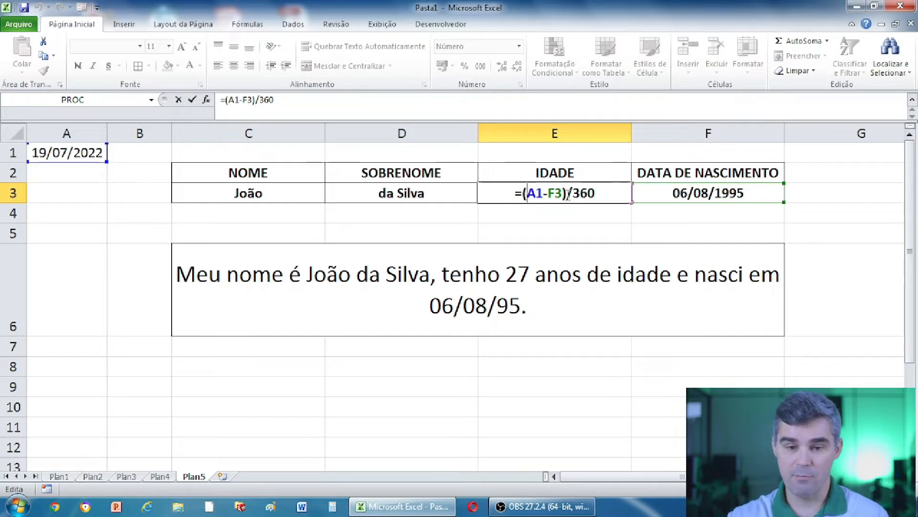
Delete both parentheses from E3's age formula.
left_click(568, 193)
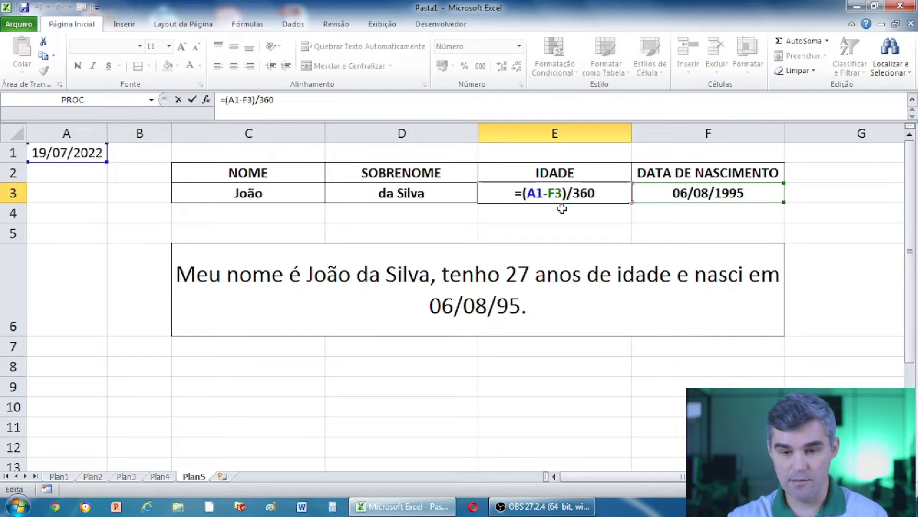
key("BackSpace")
left_click(534, 192)
key("BackSpace")
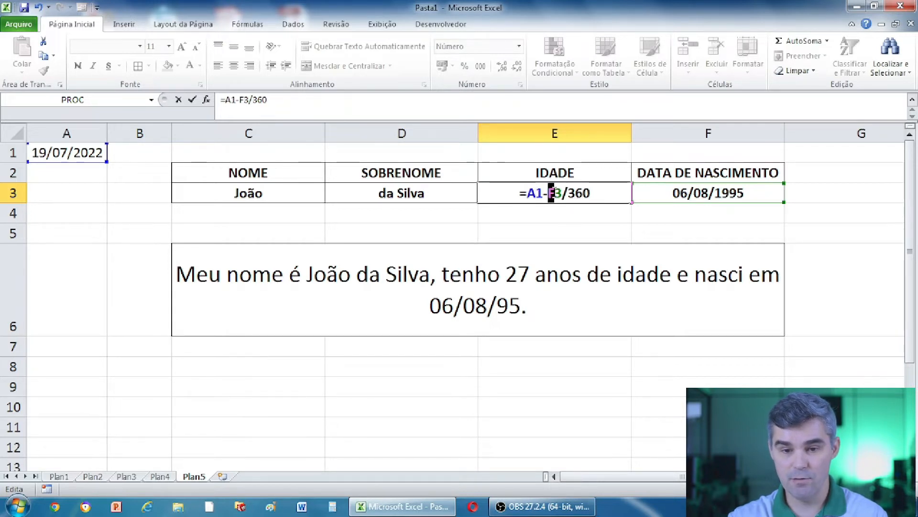
Put the parentheses back around A1-F3 and commit =(A1-F3)/360, showing age 27.
left_click_drag(549, 194, 585, 198)
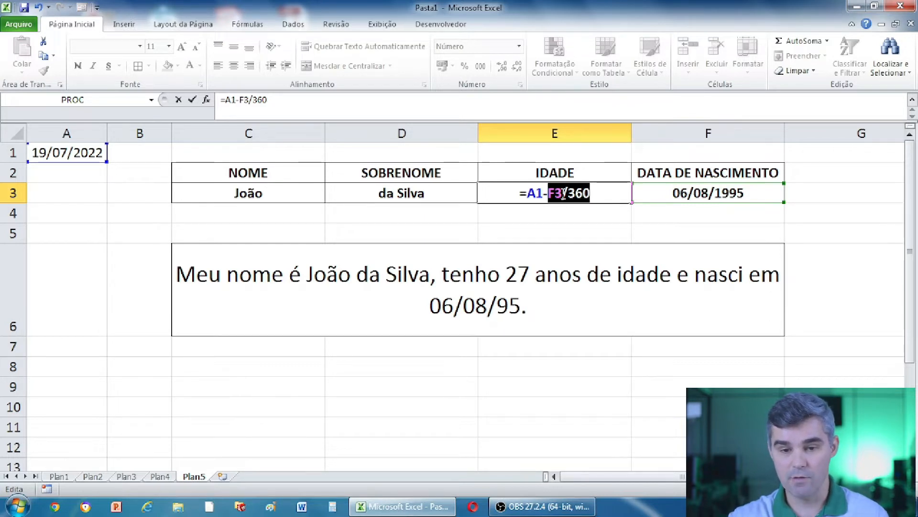
left_click(564, 193)
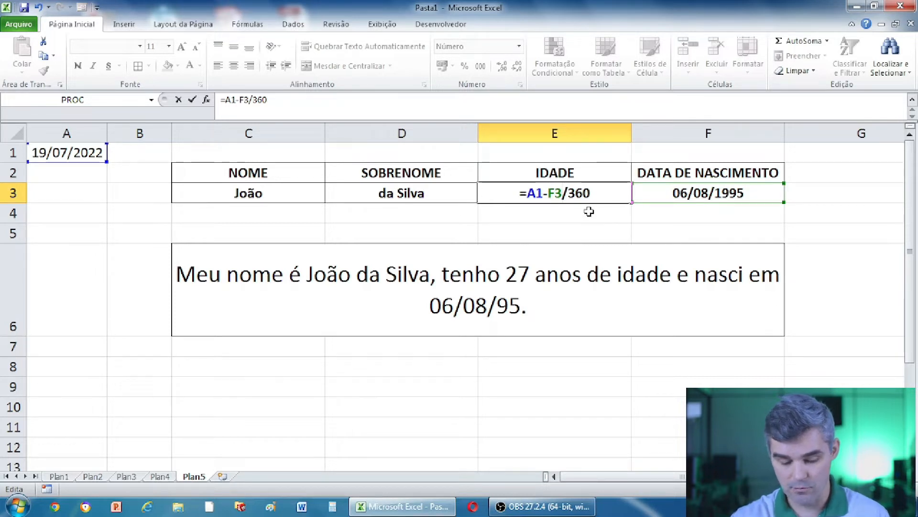
type(")")
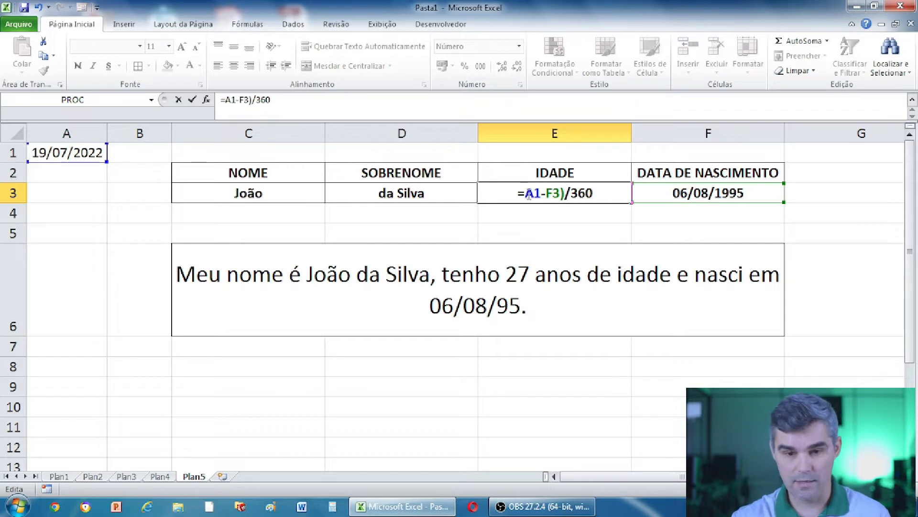
left_click(528, 194)
type("(")
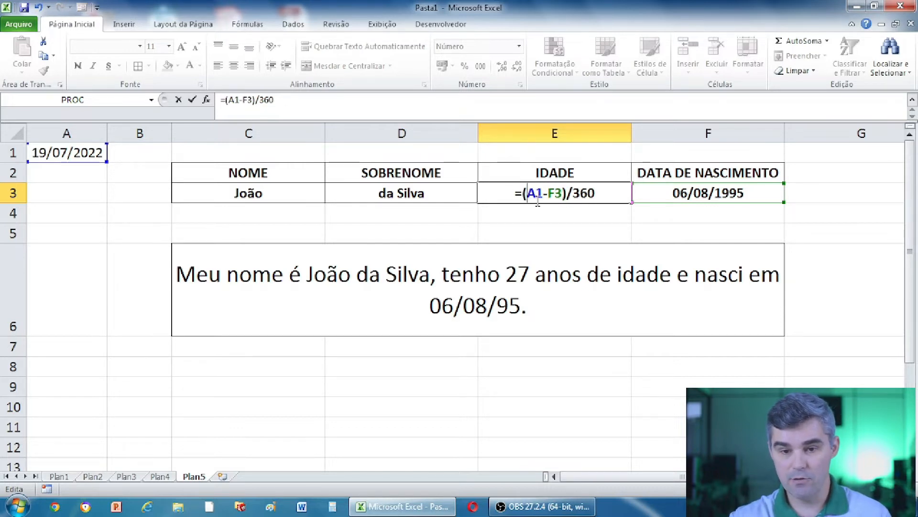
left_click_drag(565, 193, 522, 193)
left_click(534, 194)
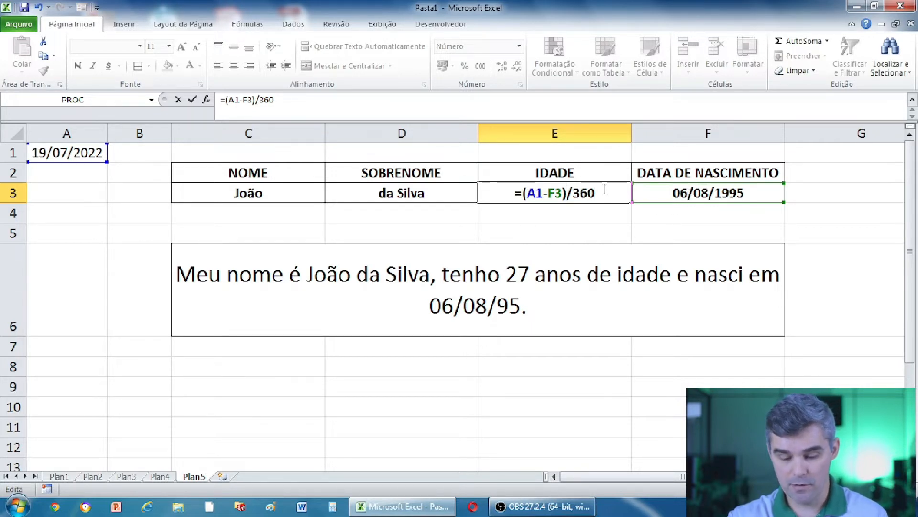
key("Return")
left_click(580, 193)
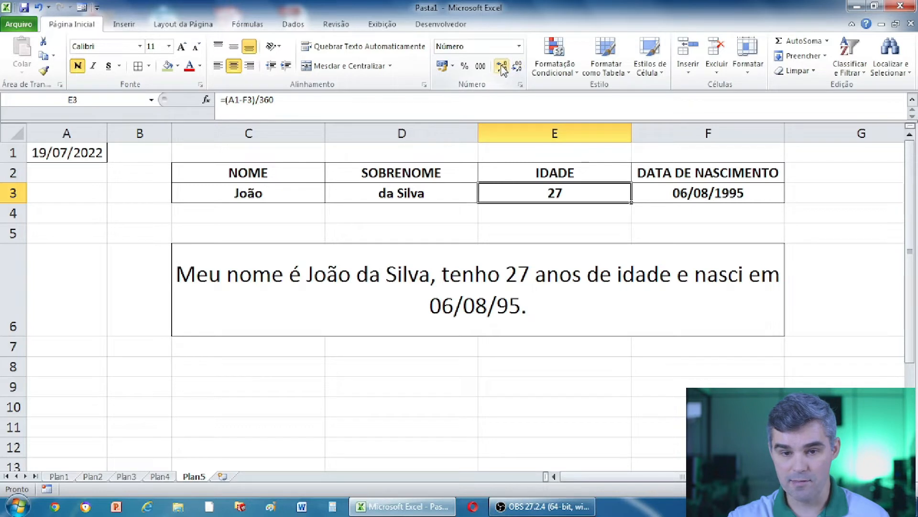
left_click(503, 67)
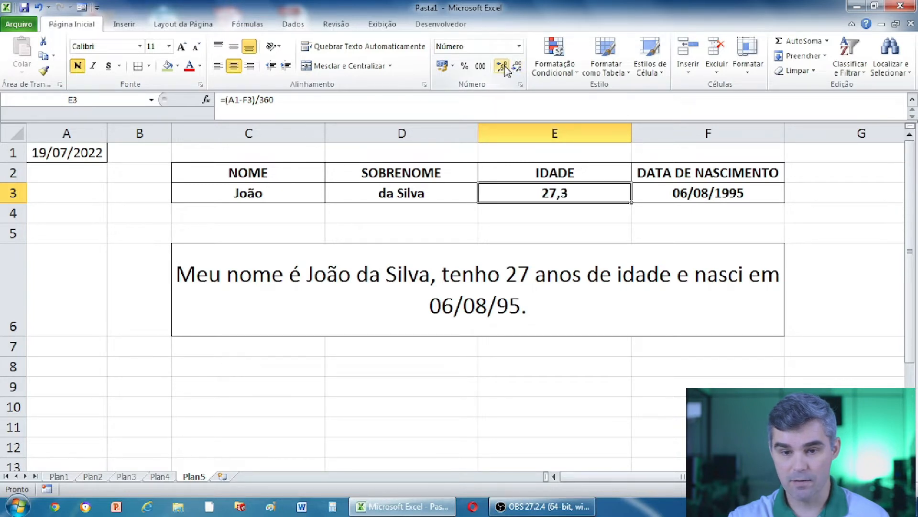
left_click(504, 68)
left_click(503, 67)
left_click(503, 67)
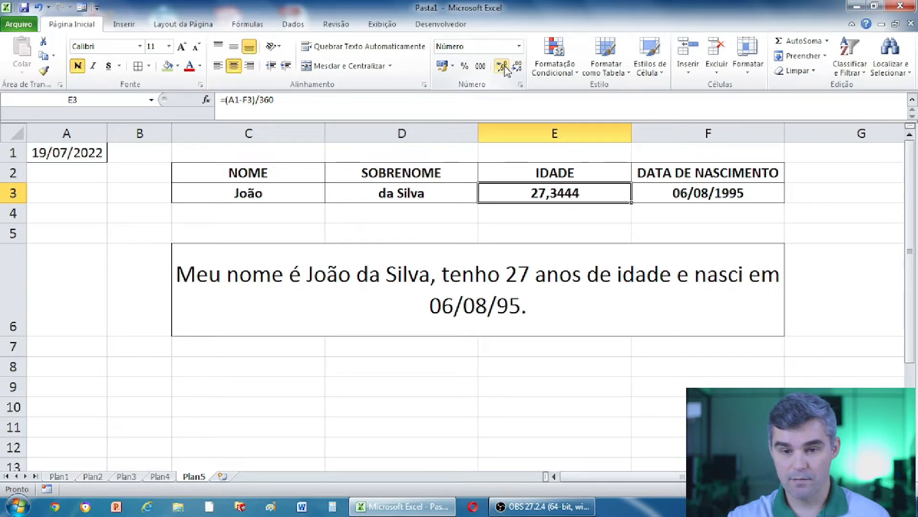
left_click(504, 67)
left_click(503, 67)
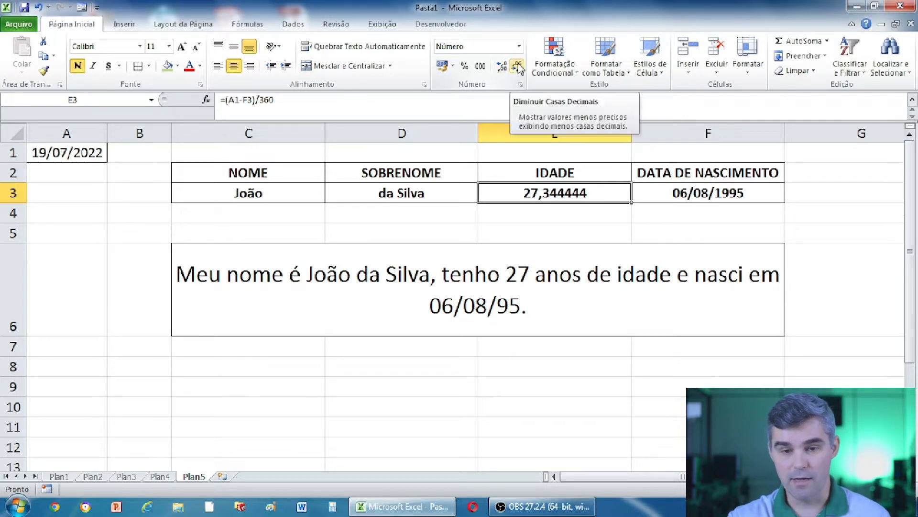
left_click(518, 67)
left_click(518, 67)
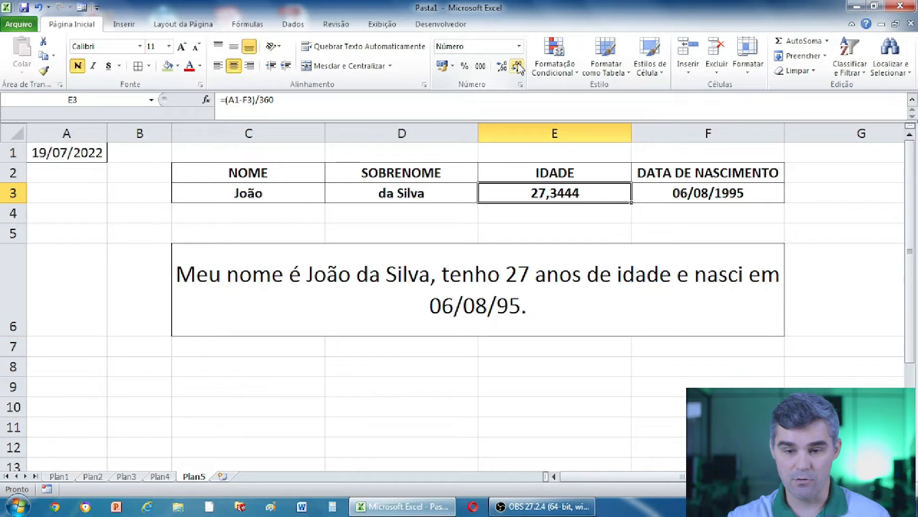
left_click(517, 67)
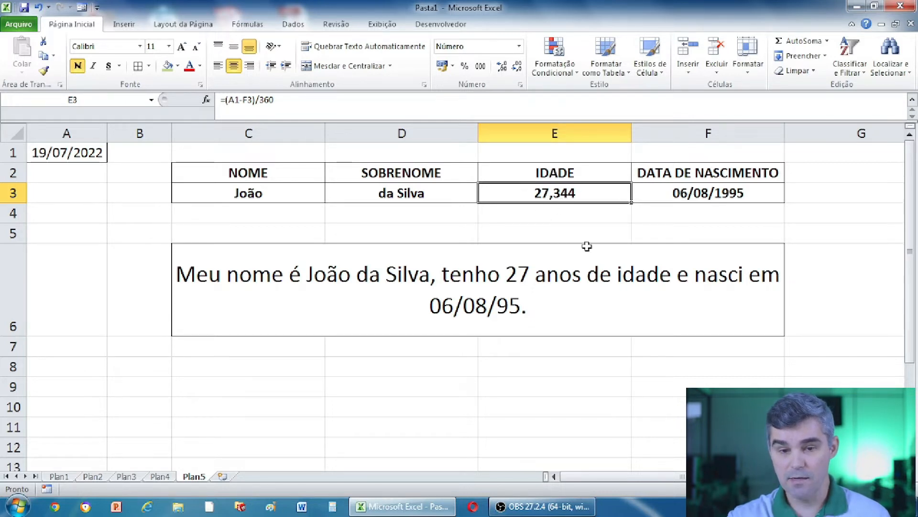
left_click(517, 69)
left_click(517, 70)
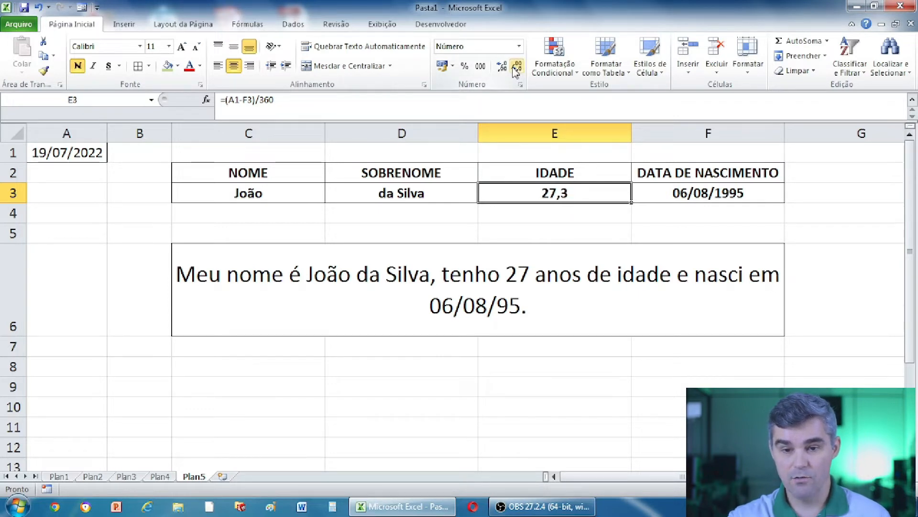
left_click(516, 69)
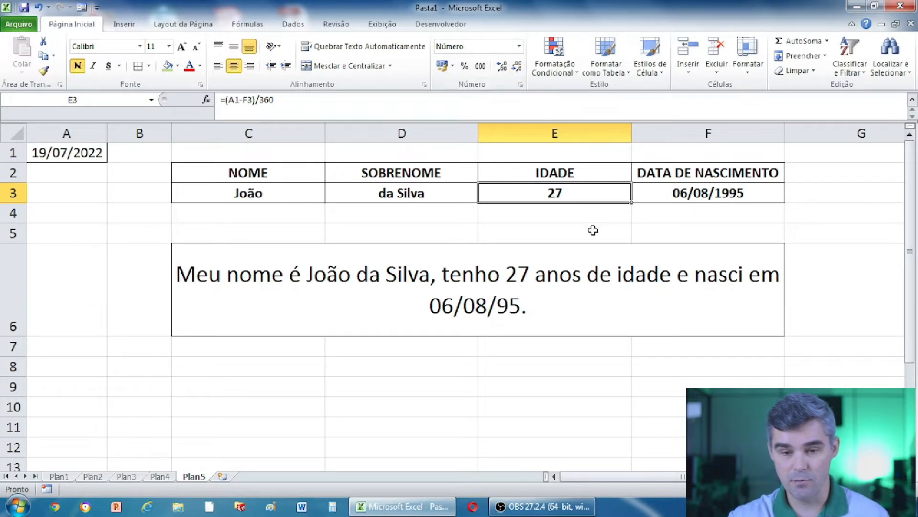
Give the merged sentence cell C6 a light green fill color.
left_click(683, 193)
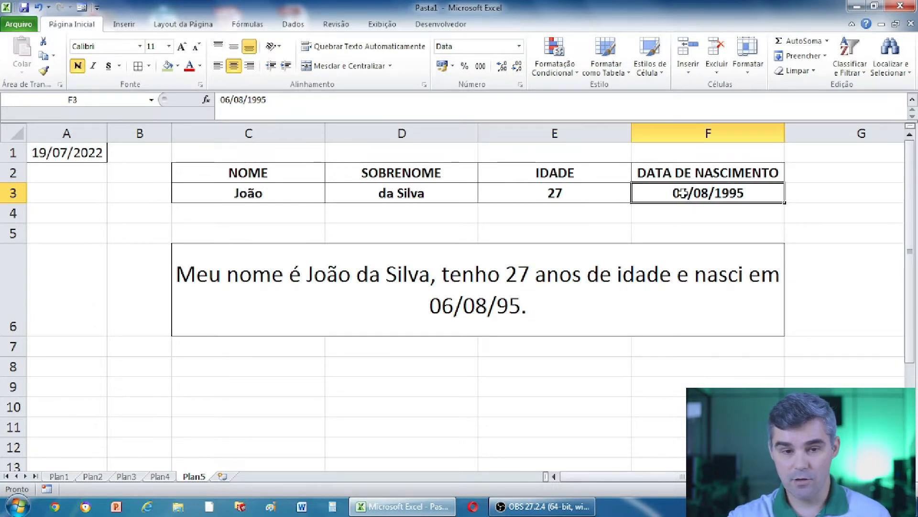
left_click(557, 196)
left_click(675, 196)
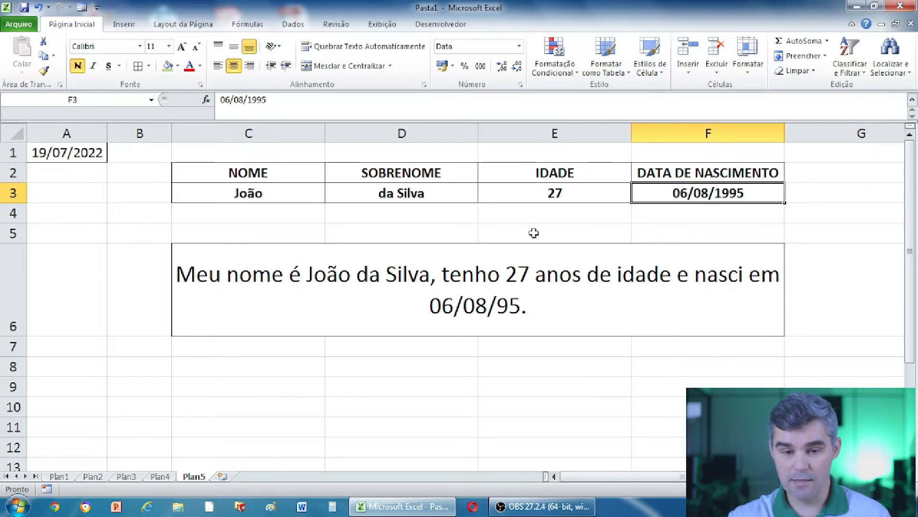
left_click(385, 311)
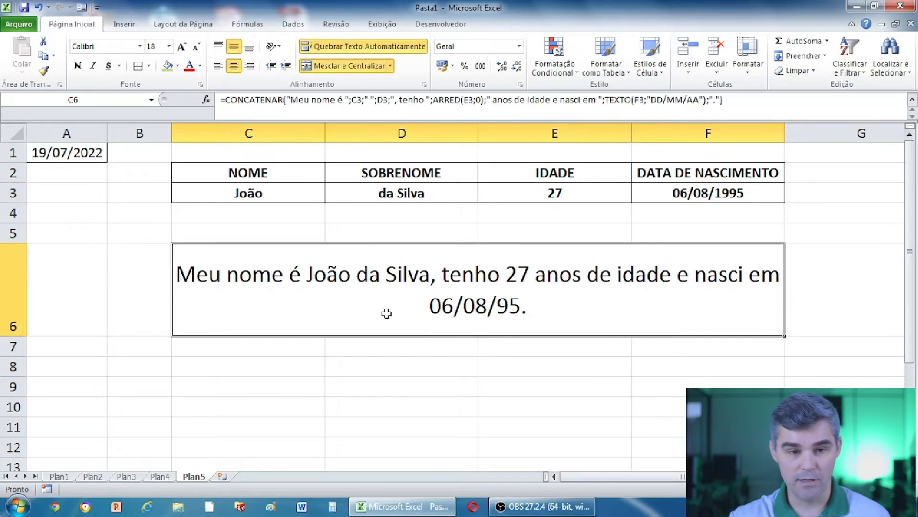
left_click(167, 65)
left_click(417, 383)
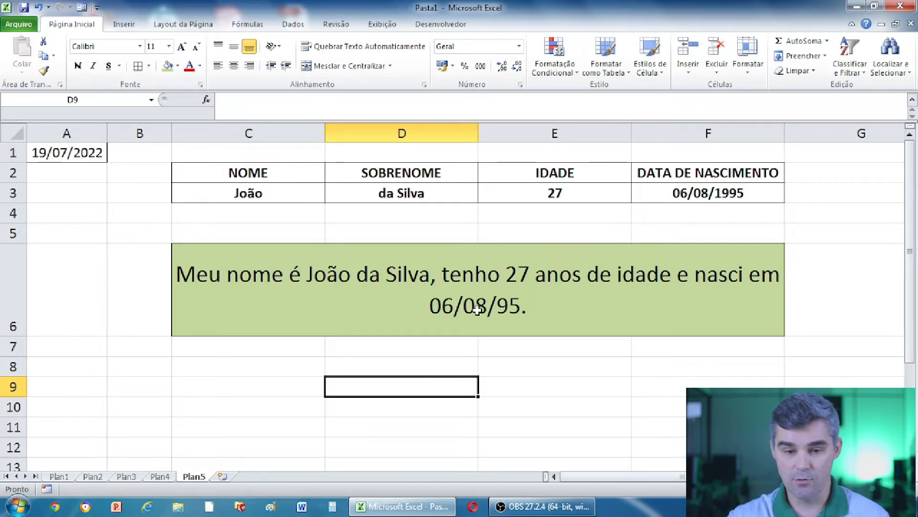
left_click(534, 361)
left_click(487, 294)
left_click(405, 389)
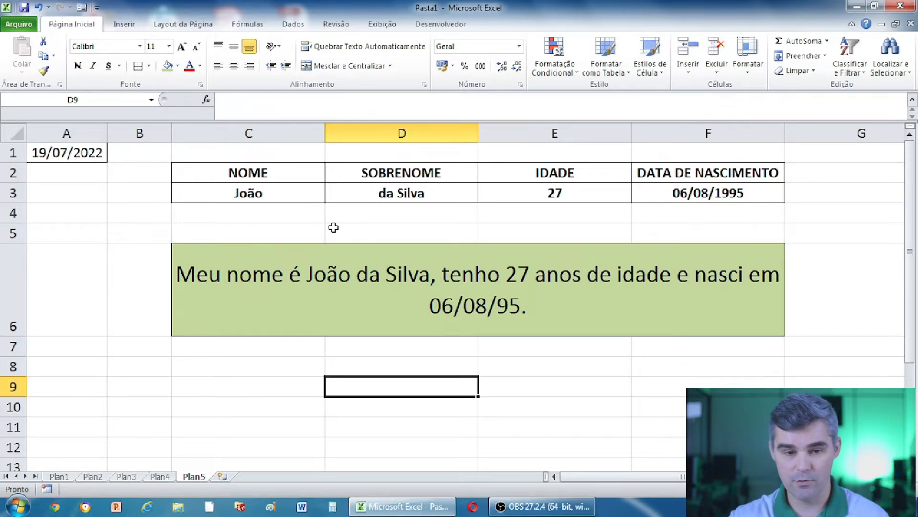
left_click(312, 194)
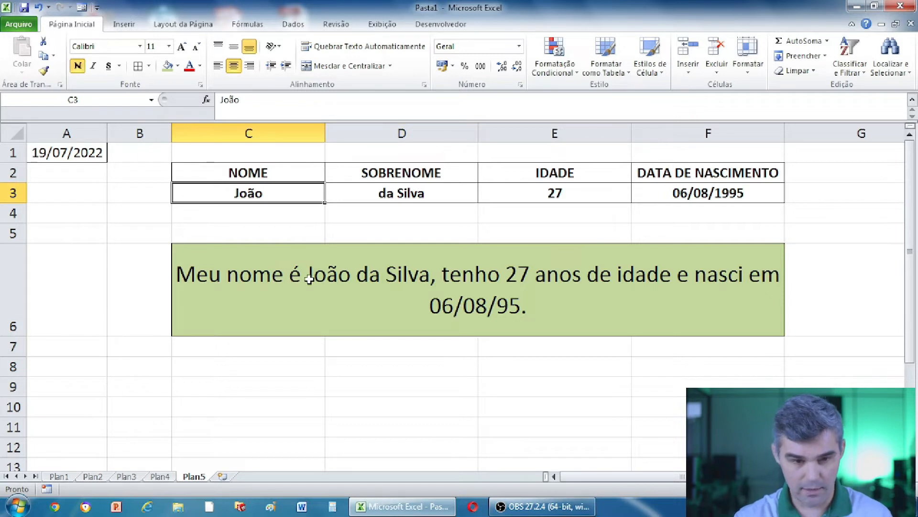
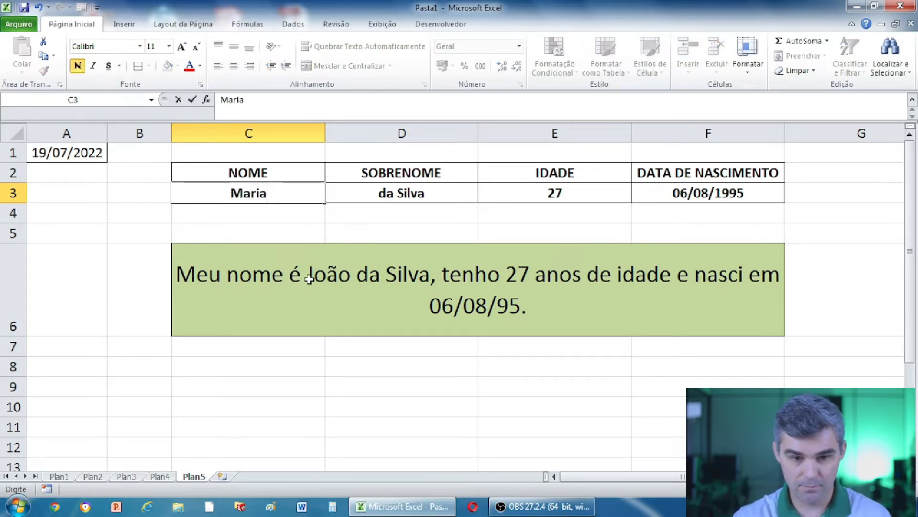
key("Tab")
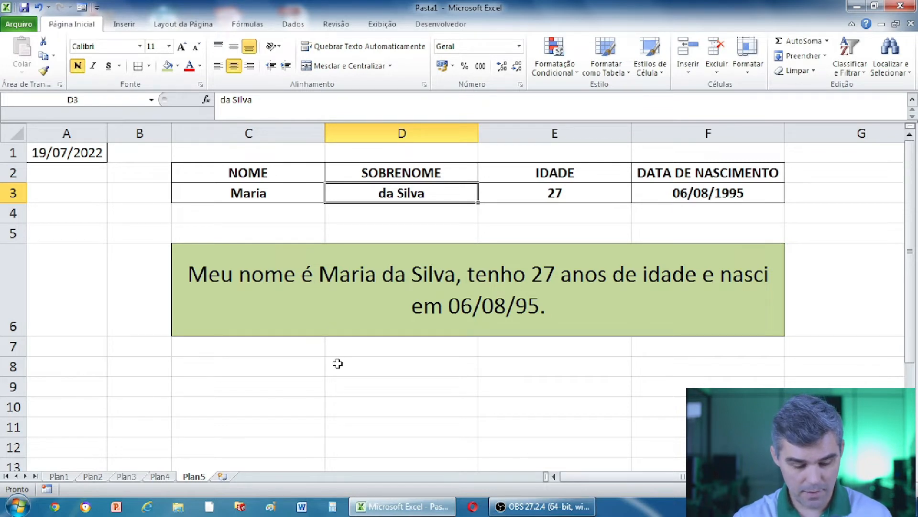
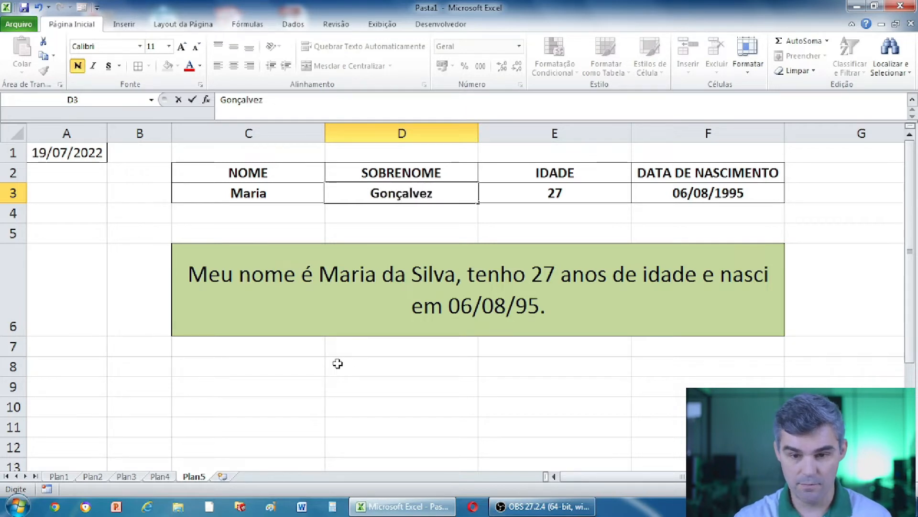
key("Tab")
key("Tab")
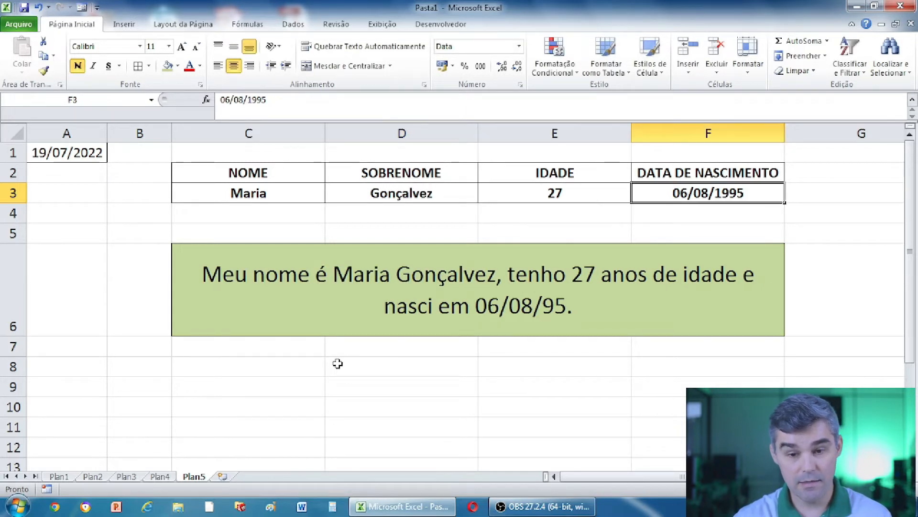
Enter 14/10/1963 as the birth date in F3, recalculating the age to 60.
key("Left")
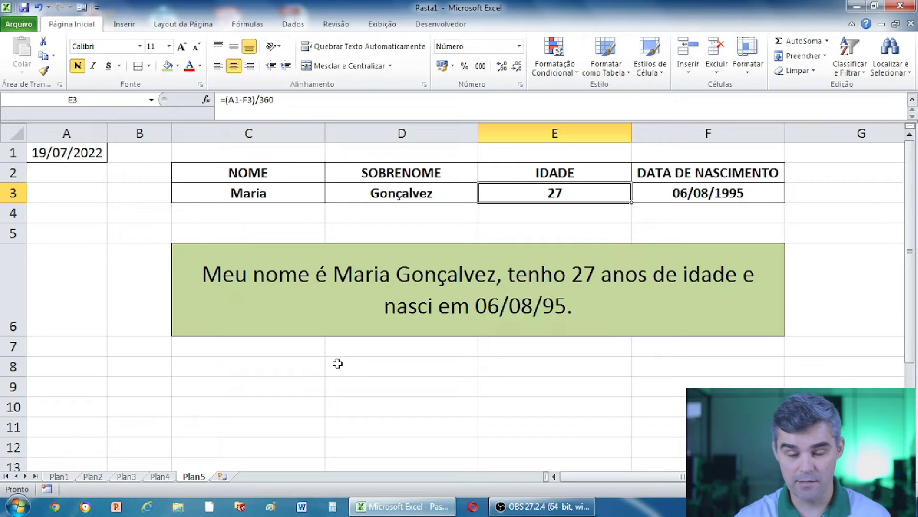
key("Right")
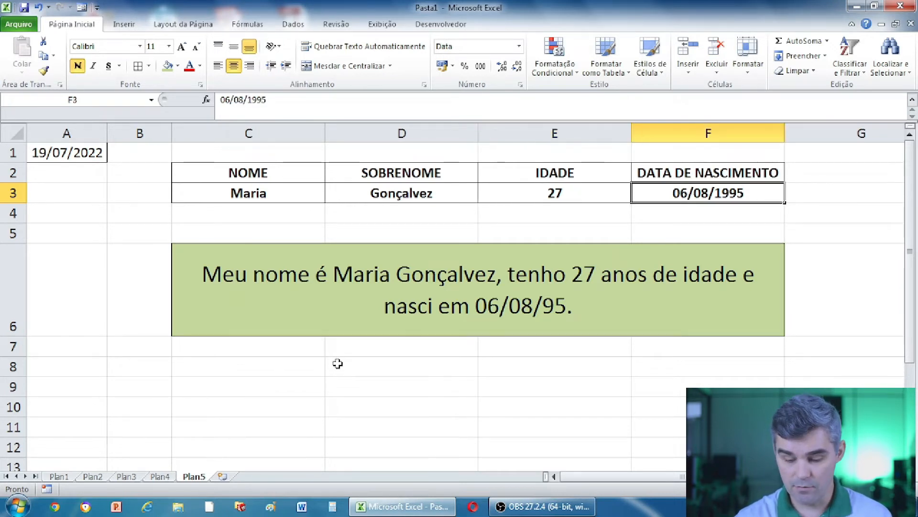
type("14/")
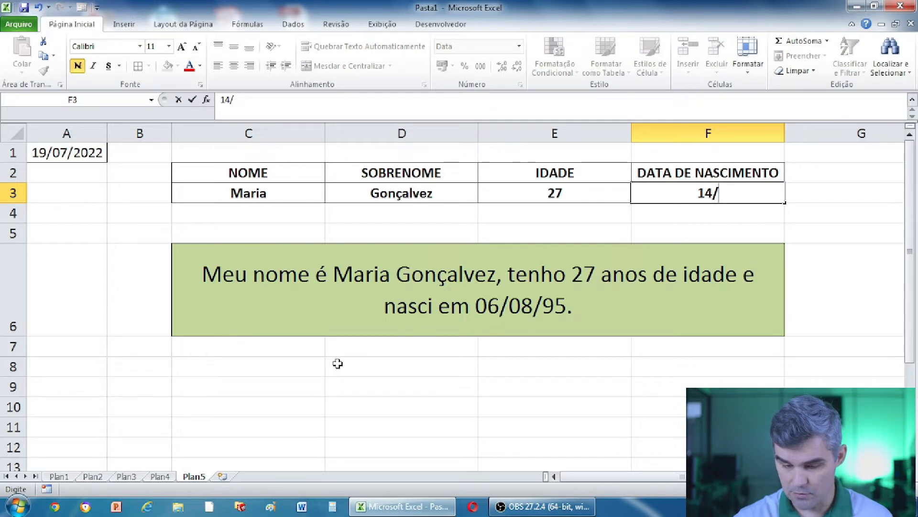
type("10/")
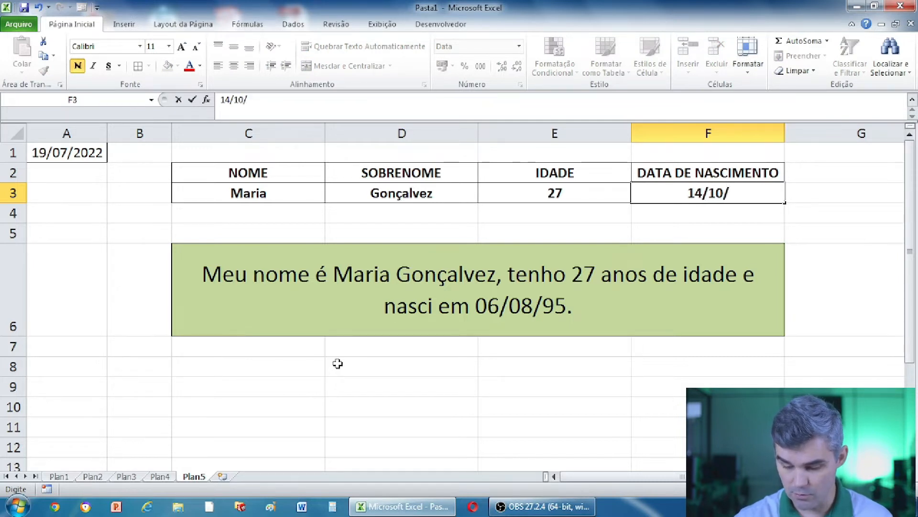
type("1963")
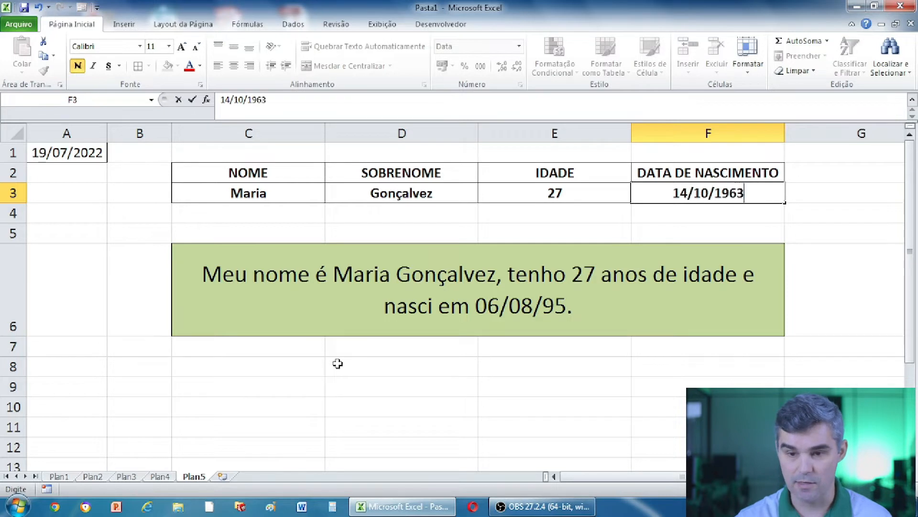
key("Return")
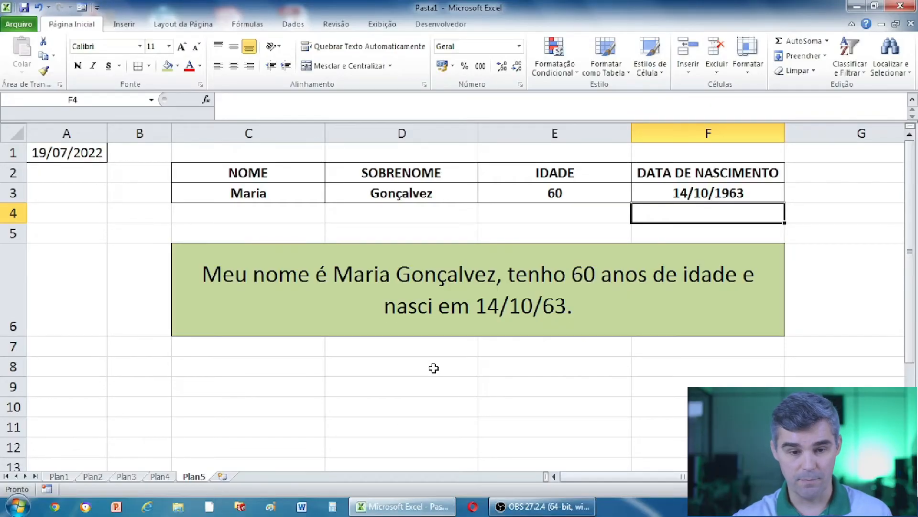
left_click(460, 286)
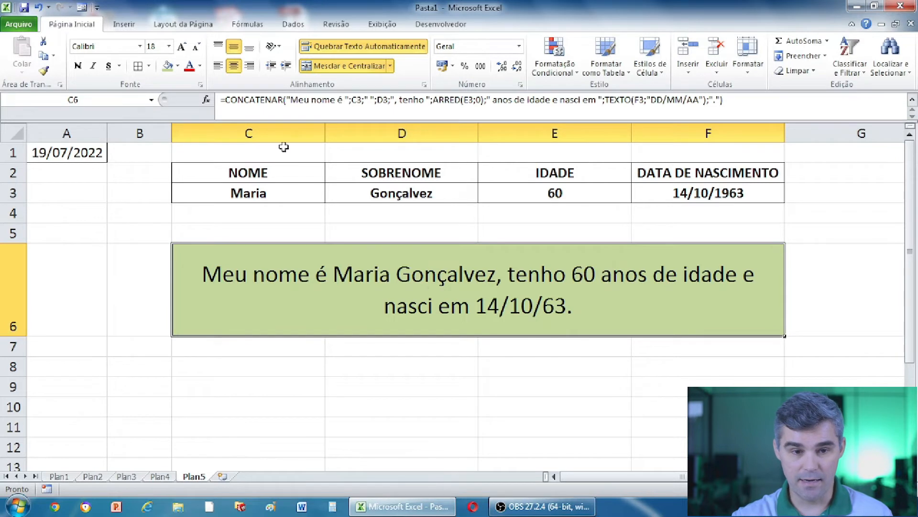
left_click_drag(221, 100, 427, 114)
left_click_drag(687, 116, 729, 115)
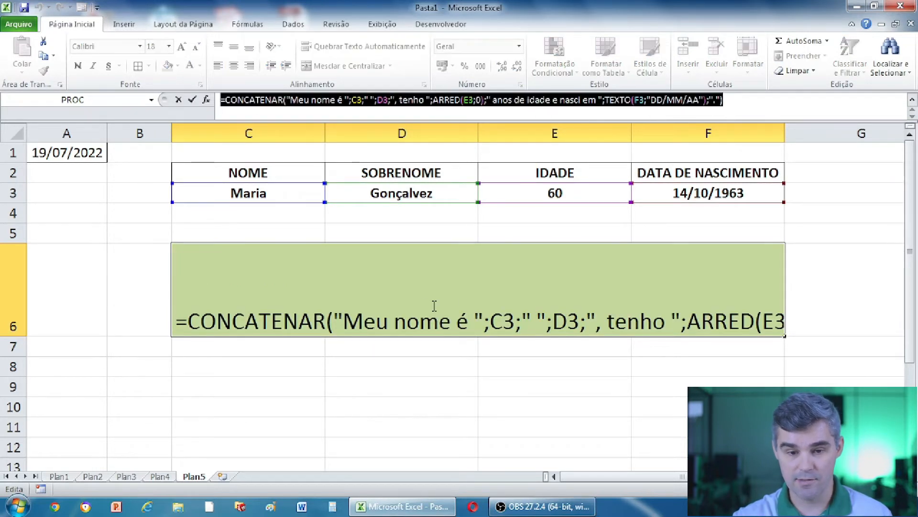
left_click(740, 101)
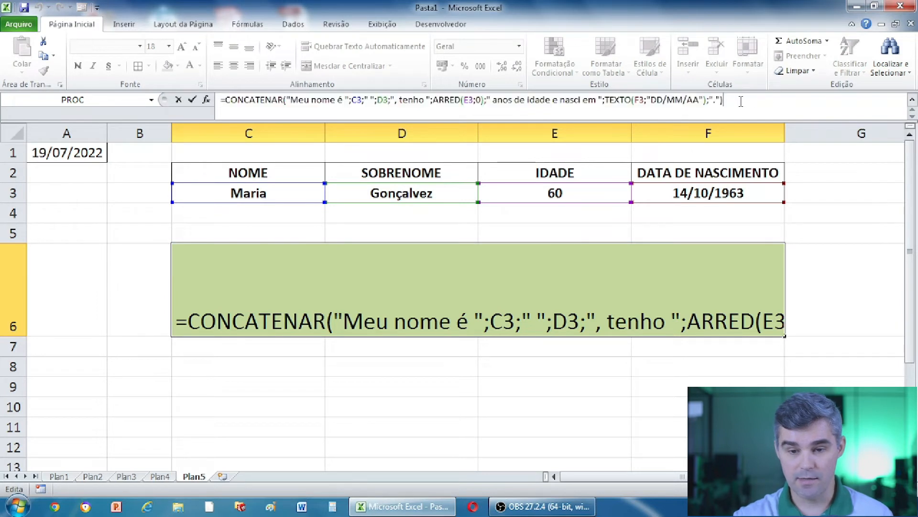
key("Return")
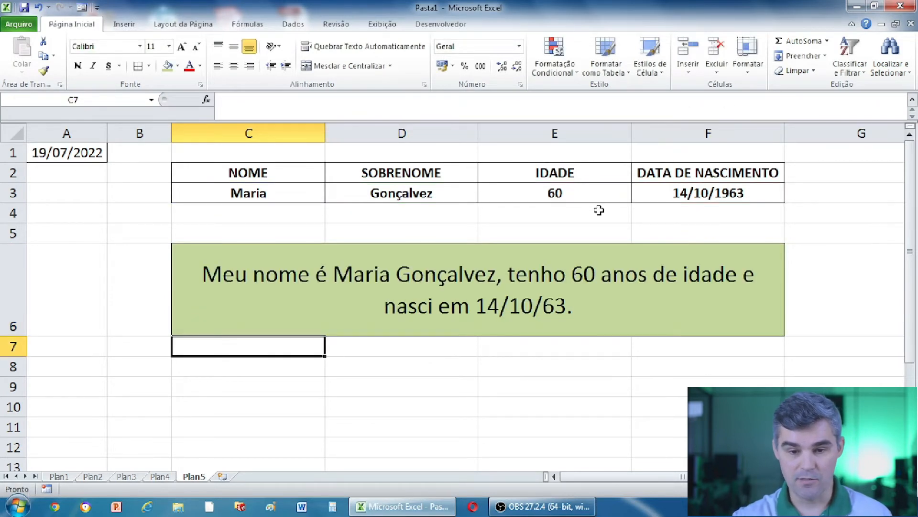
left_click(540, 277)
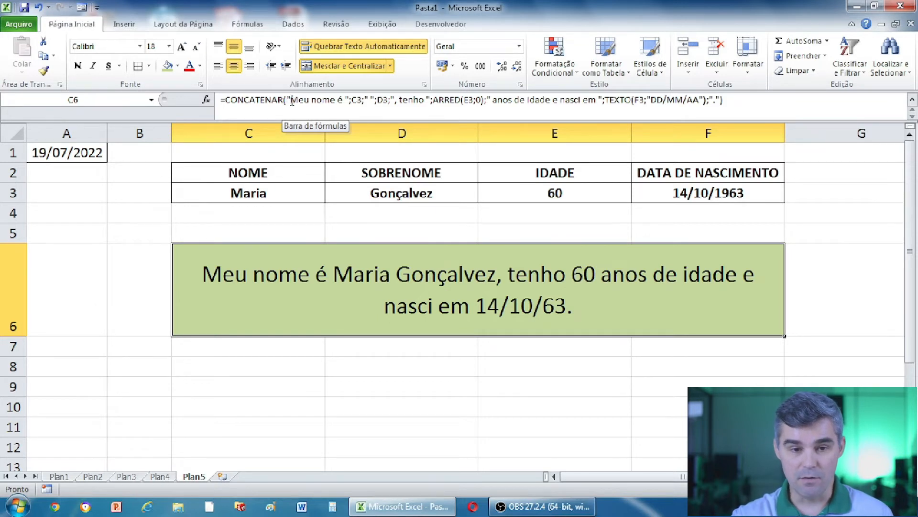
Open C6's CONCATENAR formula and confirm it without changes.
left_click(343, 100)
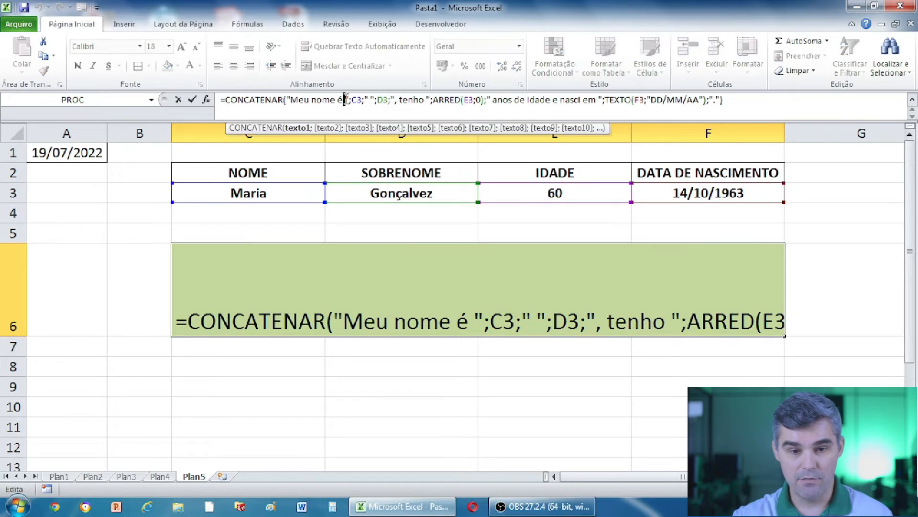
left_click(370, 101)
key("Return")
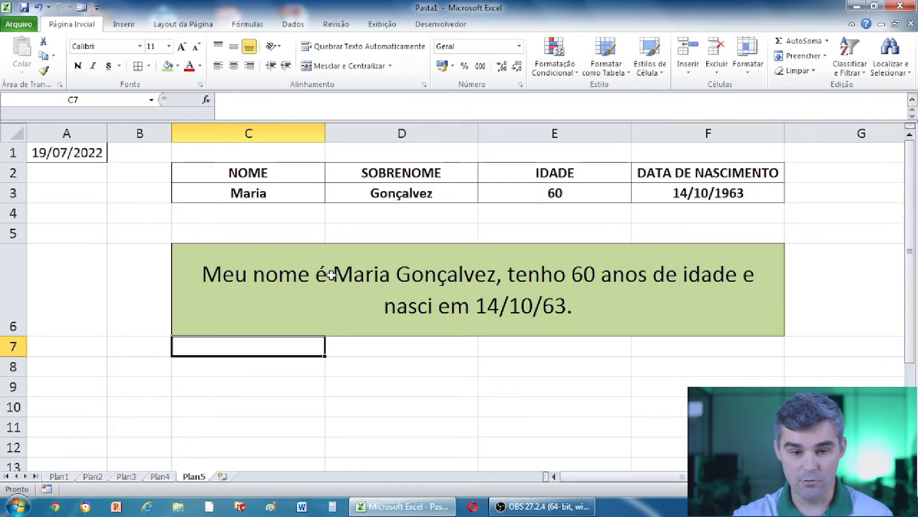
left_click(331, 275)
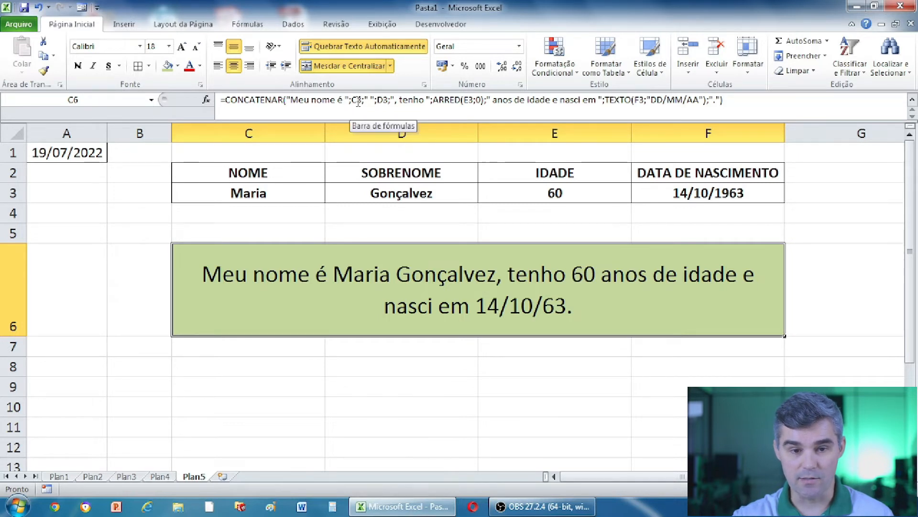
Delete the space after 'Meu nome é' in C6's formula and commit it.
left_click(357, 100)
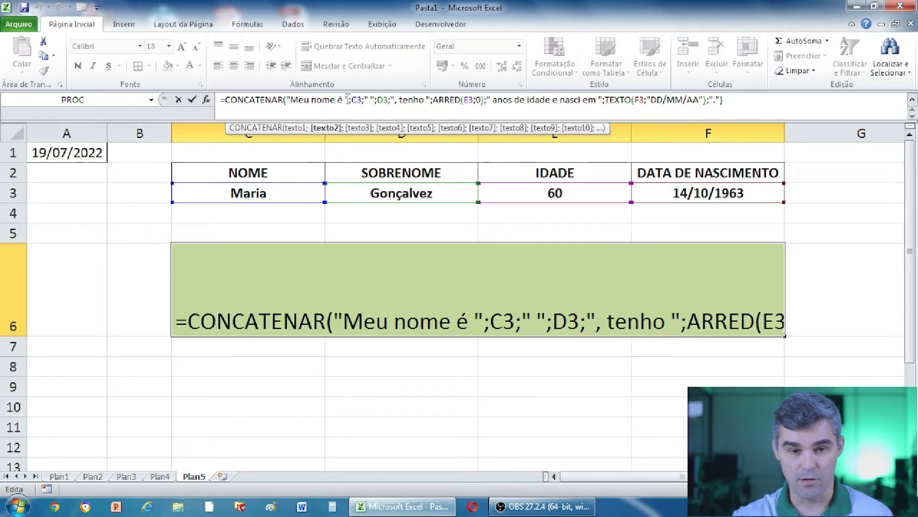
left_click(346, 99)
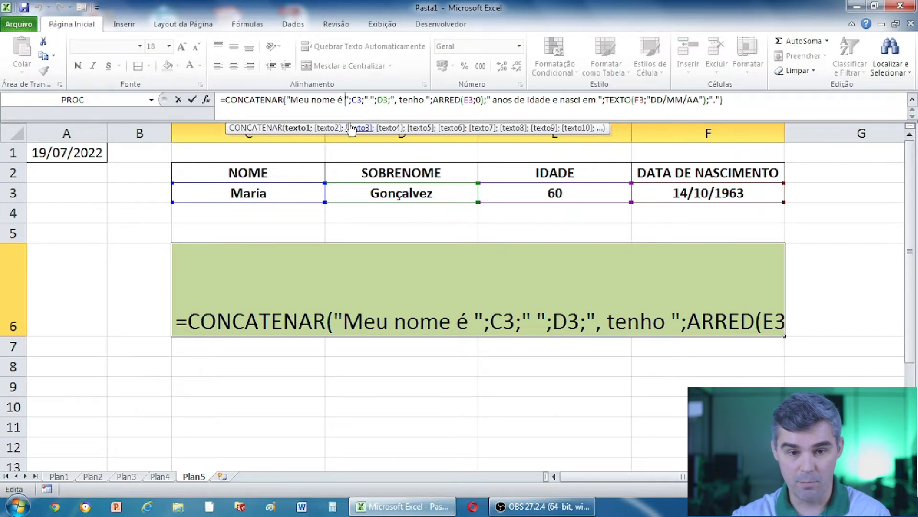
key("BackSpace")
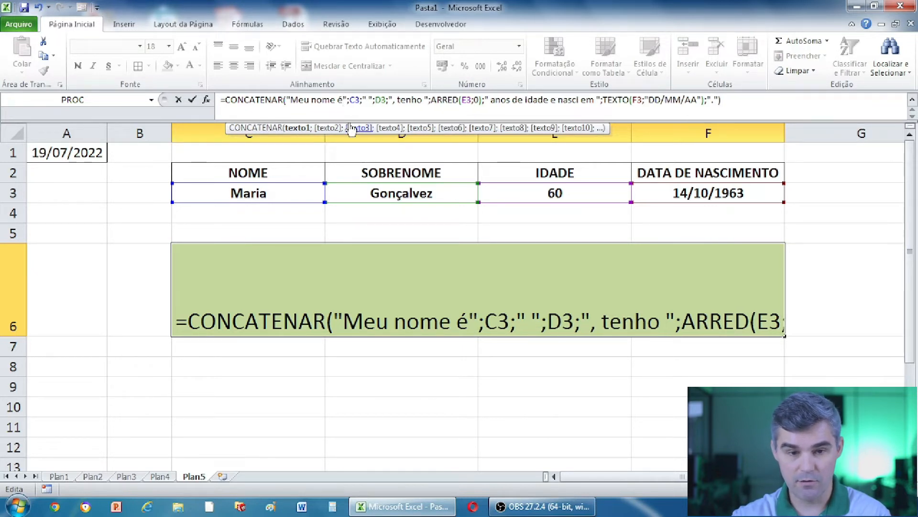
key("Return")
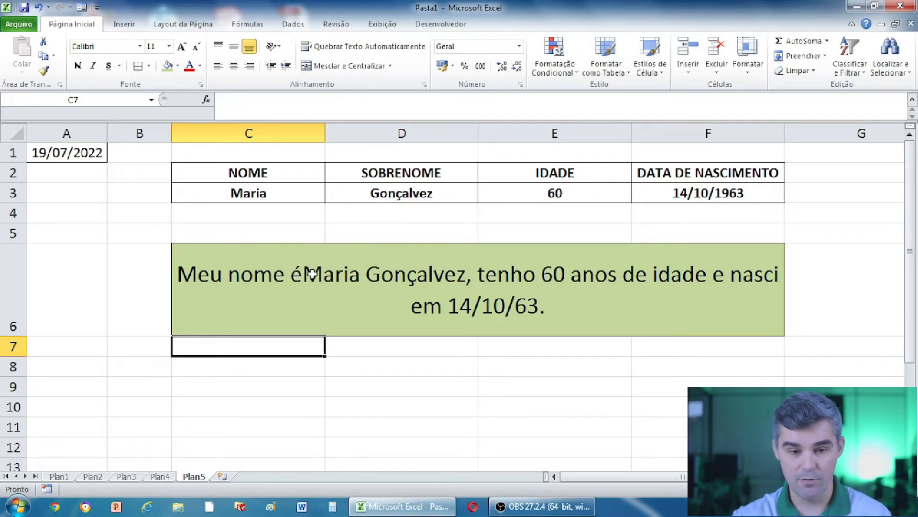
left_click(312, 272)
Add a space back after 'Meu nome é' in C6's formula and commit it.
double_click(313, 273)
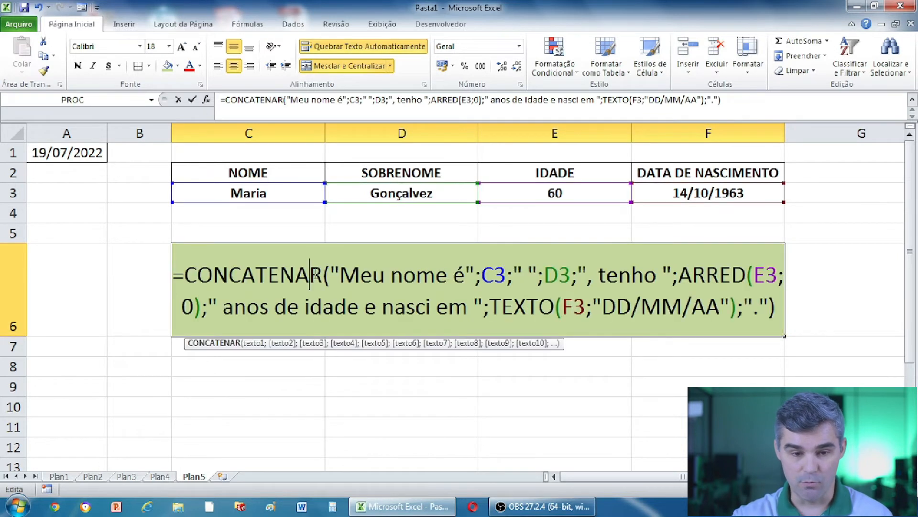
left_click(466, 275)
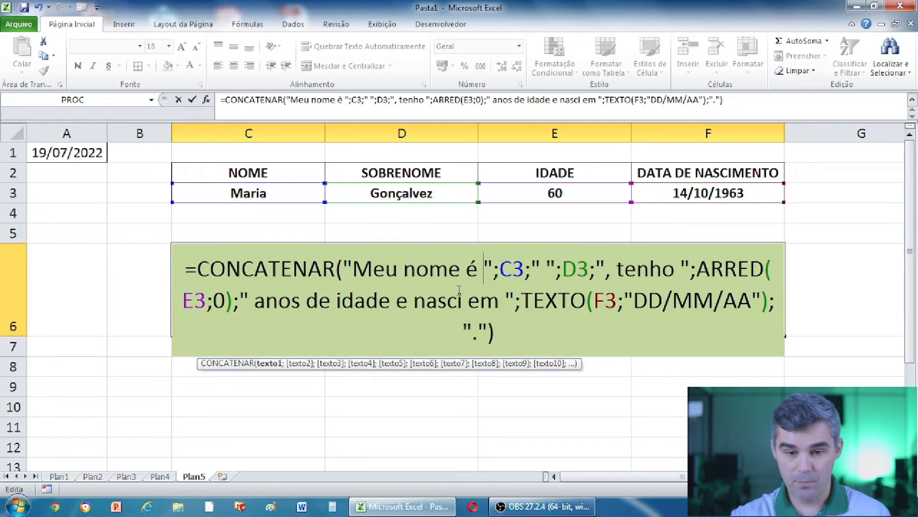
key("Return")
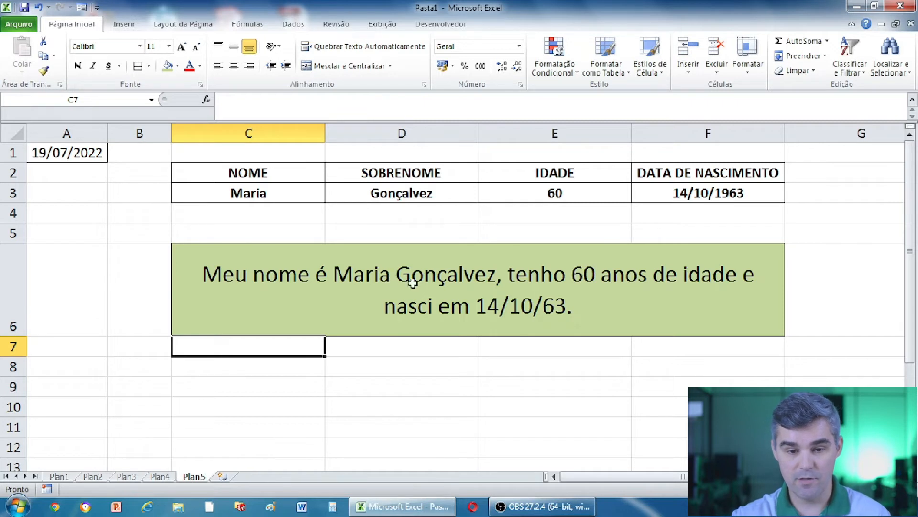
left_click(406, 282)
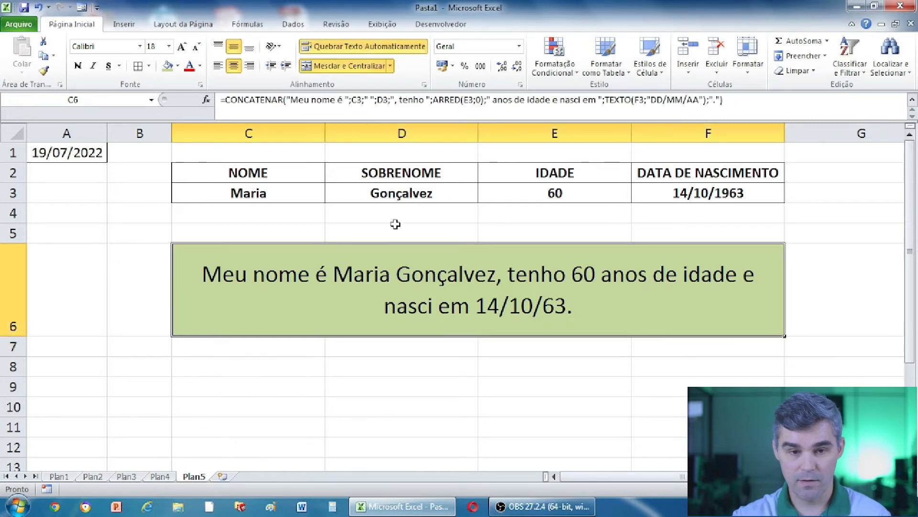
Reopen C6's formula, highlight the C3 and D3 references, and delete the space text between them.
double_click(395, 269)
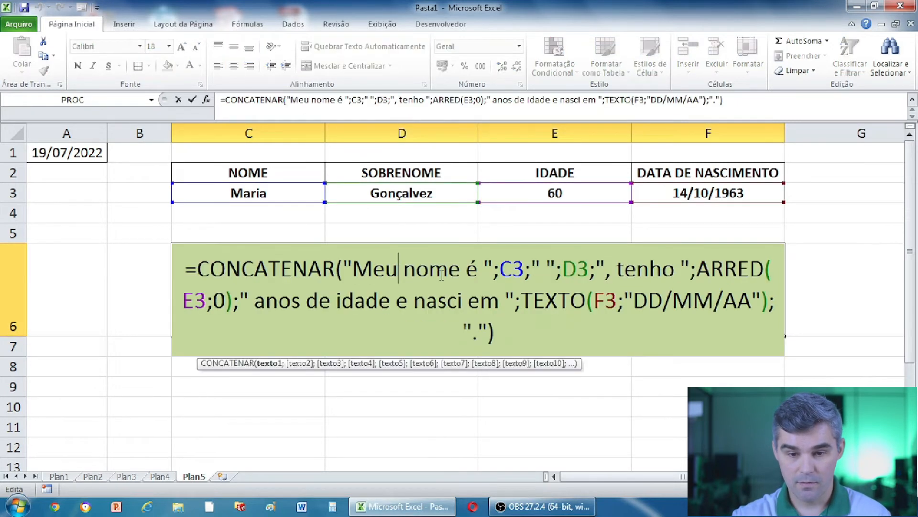
double_click(509, 269)
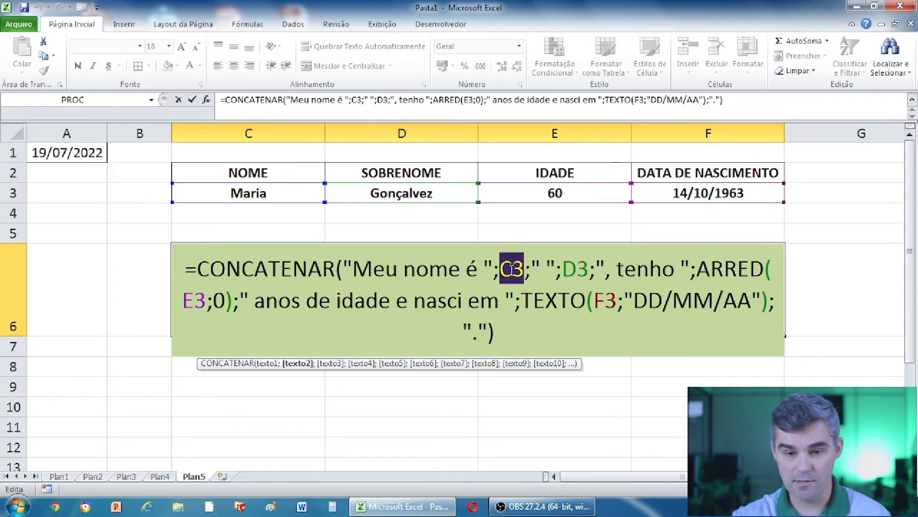
double_click(574, 269)
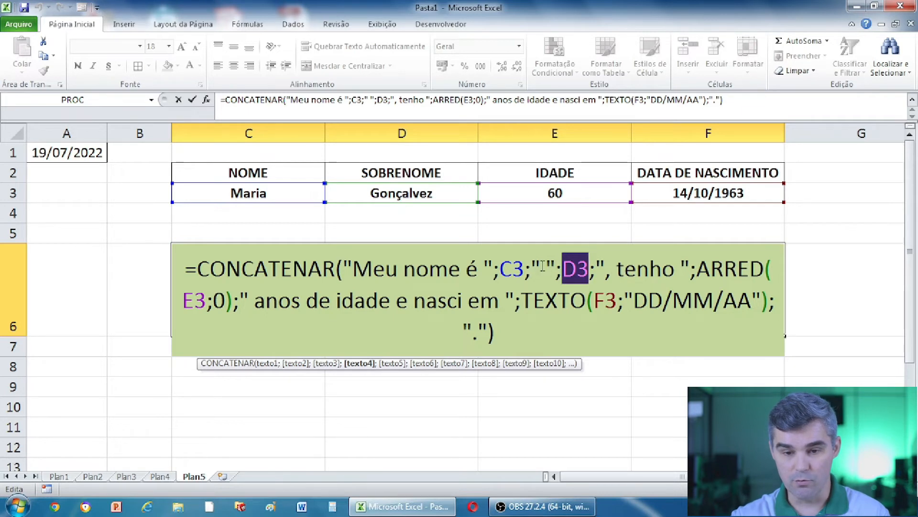
double_click(513, 269)
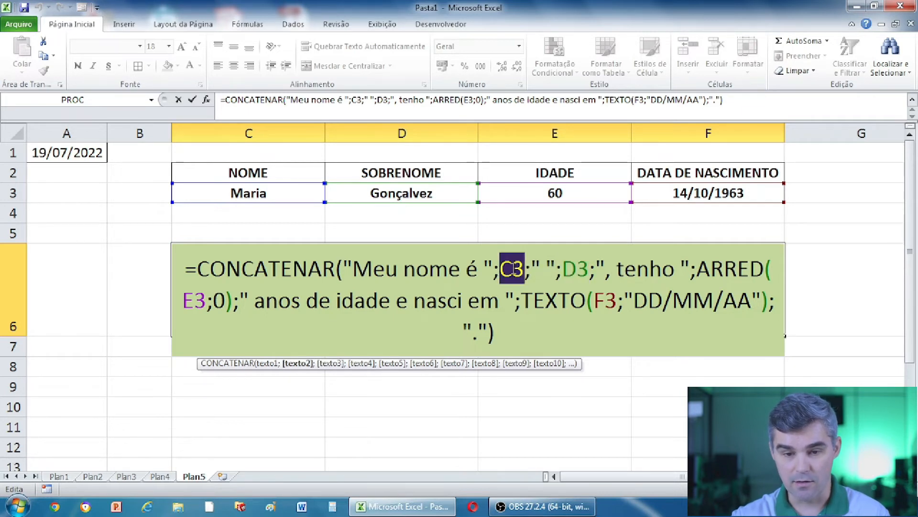
left_click(539, 266)
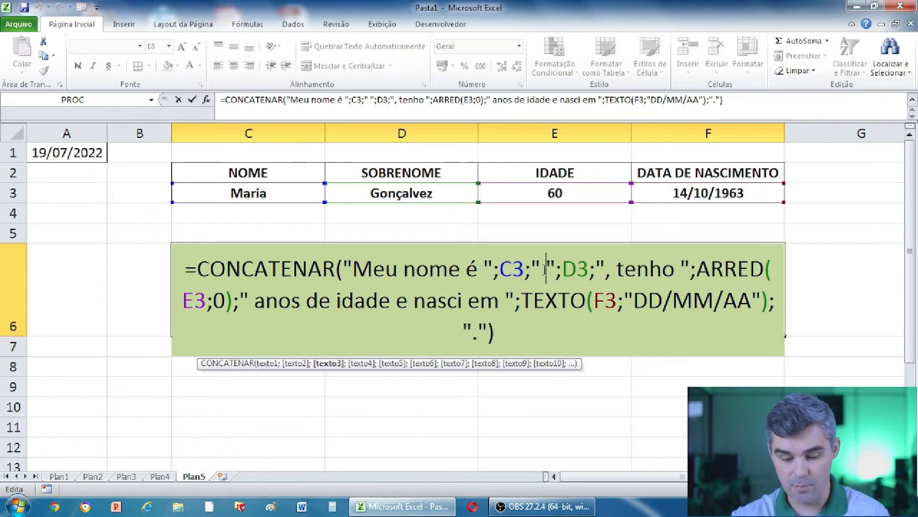
key("BackSpace")
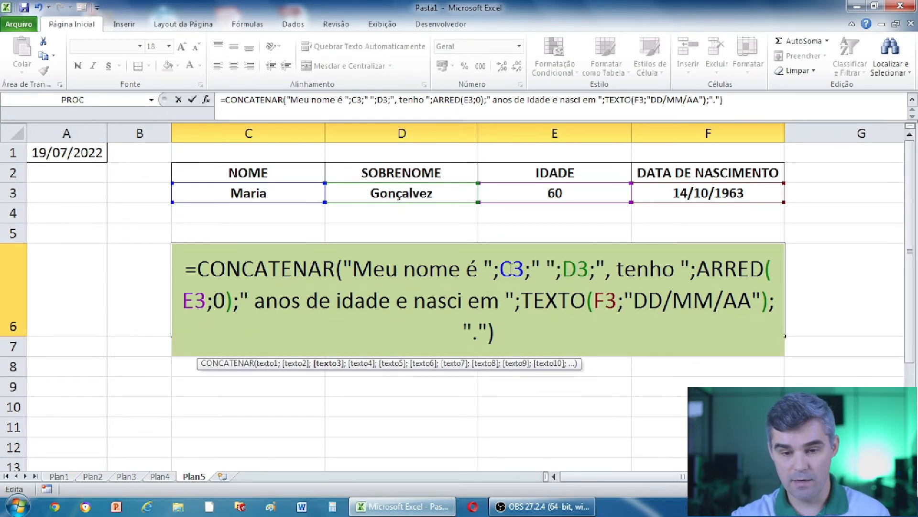
Step through the formula's C3, D3, ', tenho ' and ARRED parts.
left_click(512, 269)
left_click(579, 269)
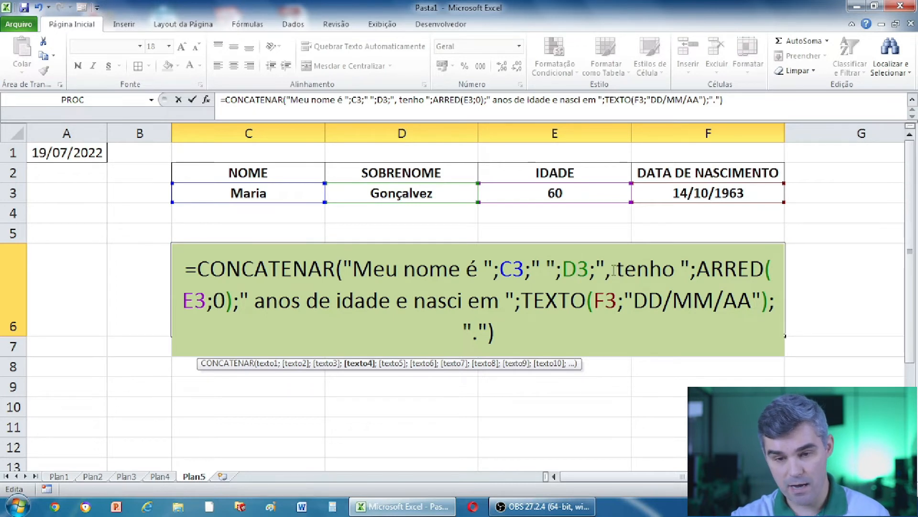
left_click(615, 269)
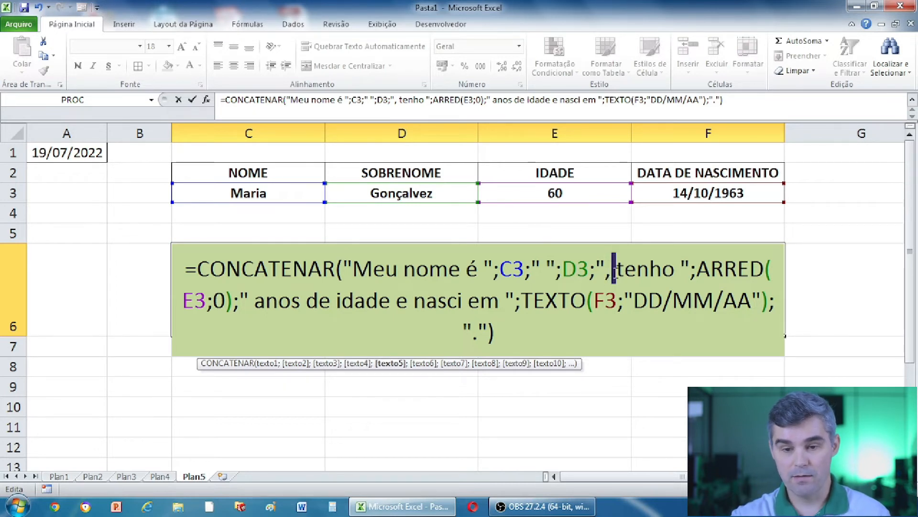
left_click(678, 270)
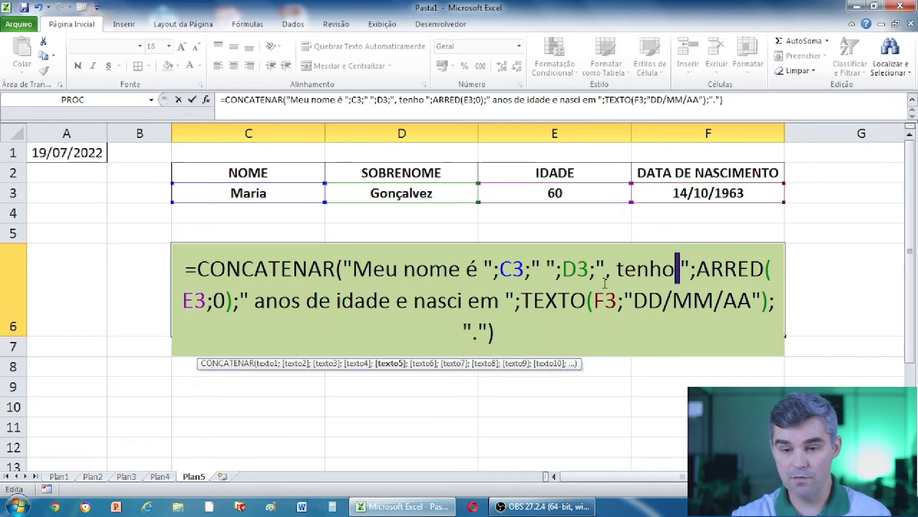
left_click(698, 269)
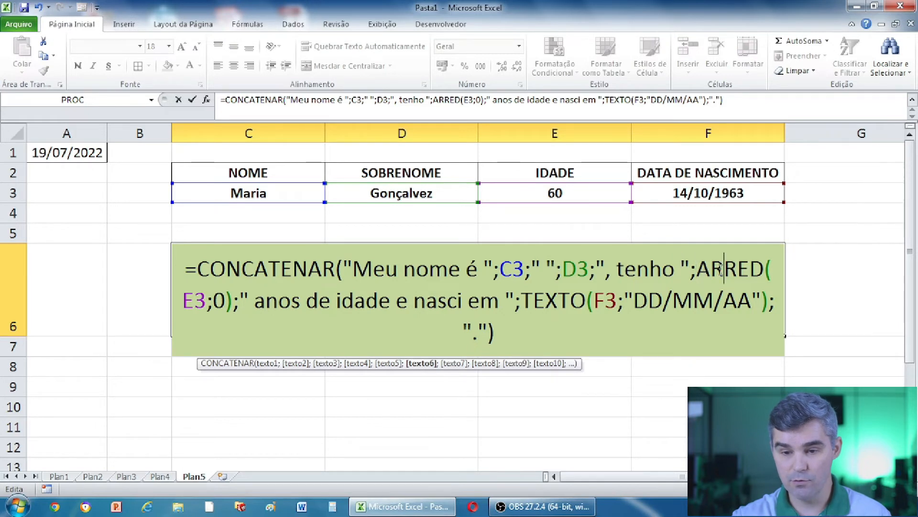
double_click(713, 272)
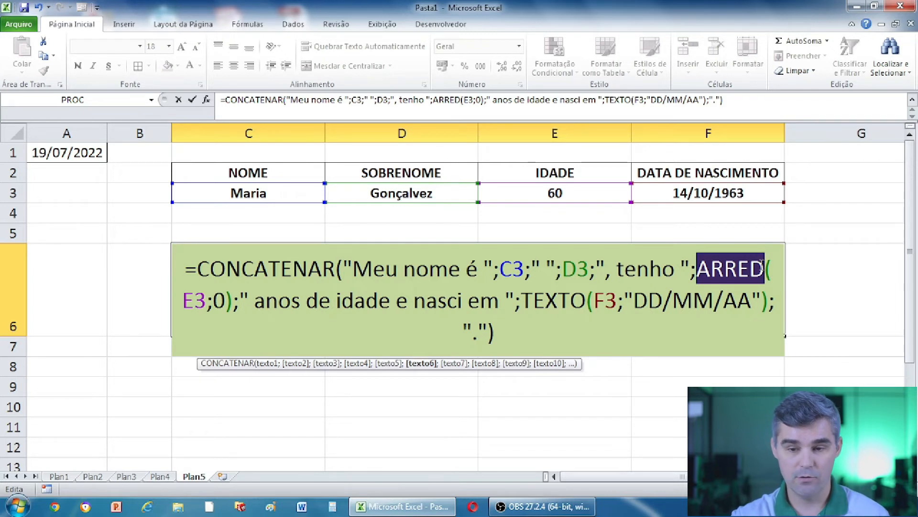
left_click(222, 300)
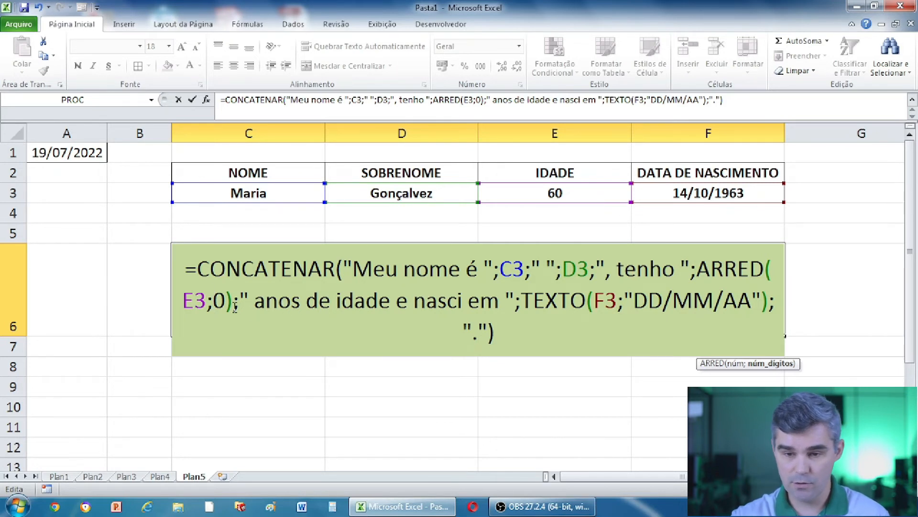
left_click(751, 270)
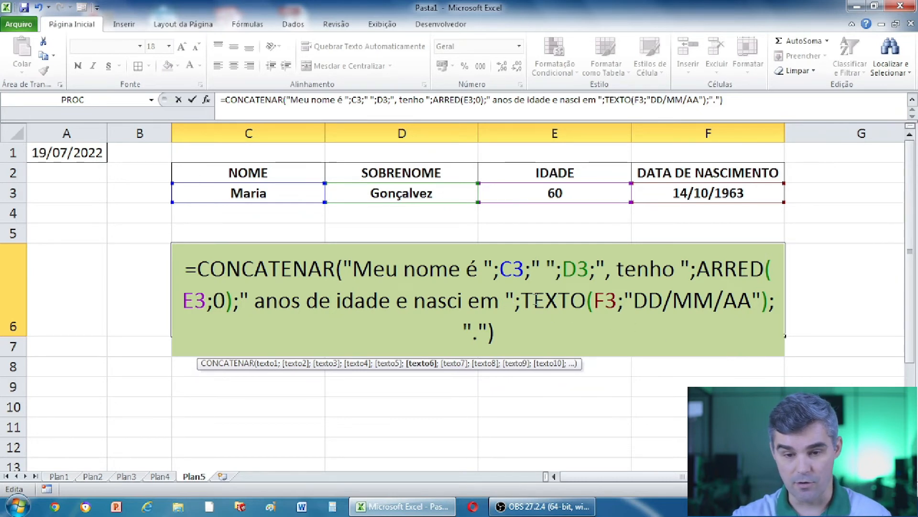
left_click(523, 300)
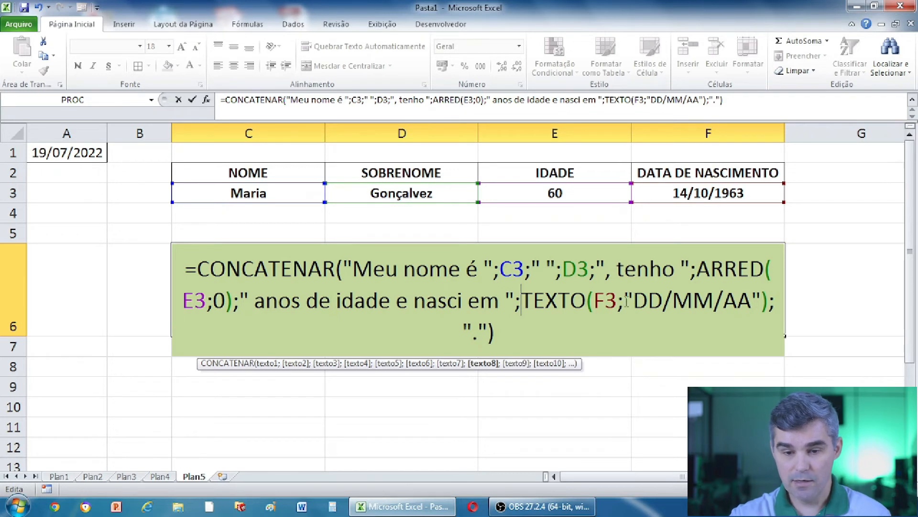
Highlight TEXTO, its F3 reference and the DD/MM/AA format parts in C6's CONCATENAR formula.
double_click(557, 300)
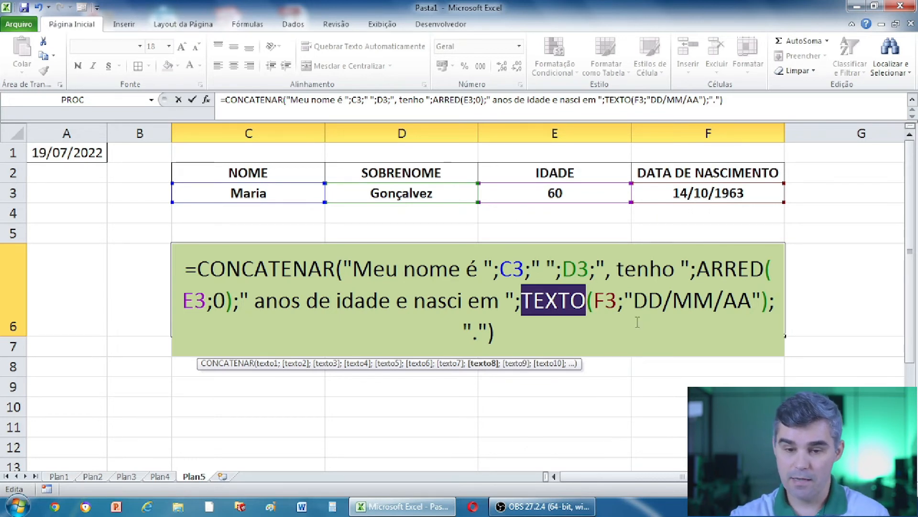
left_click(563, 301)
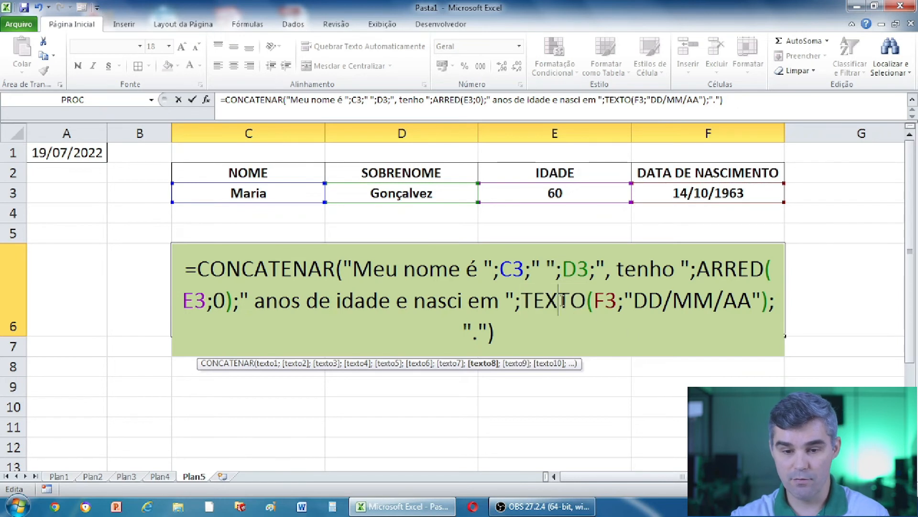
double_click(562, 300)
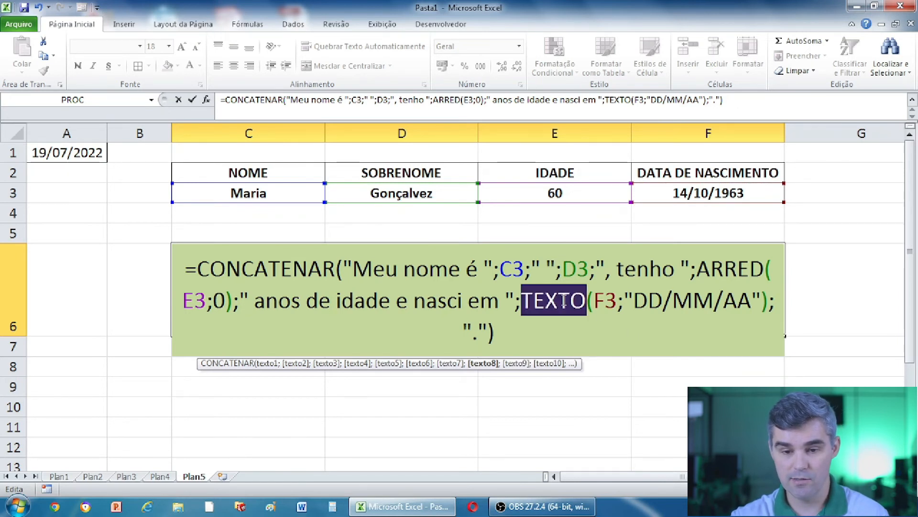
left_click(602, 301)
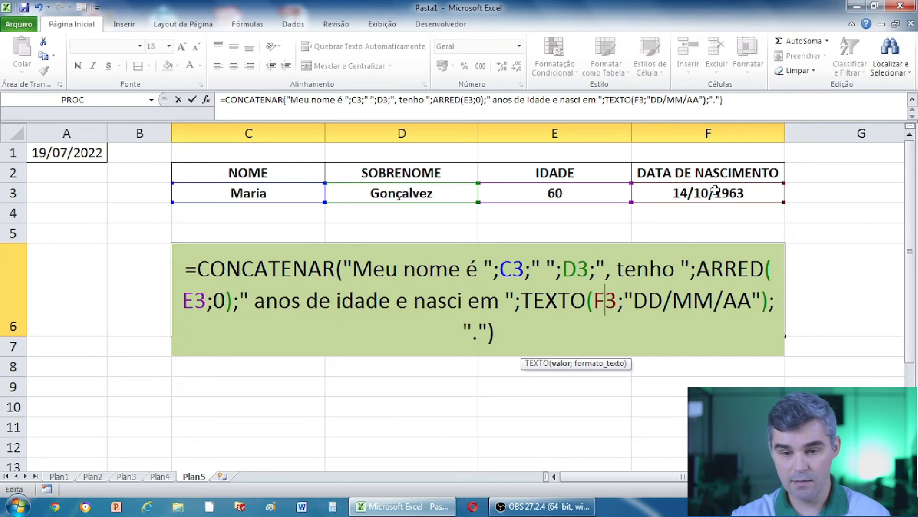
left_click(625, 305)
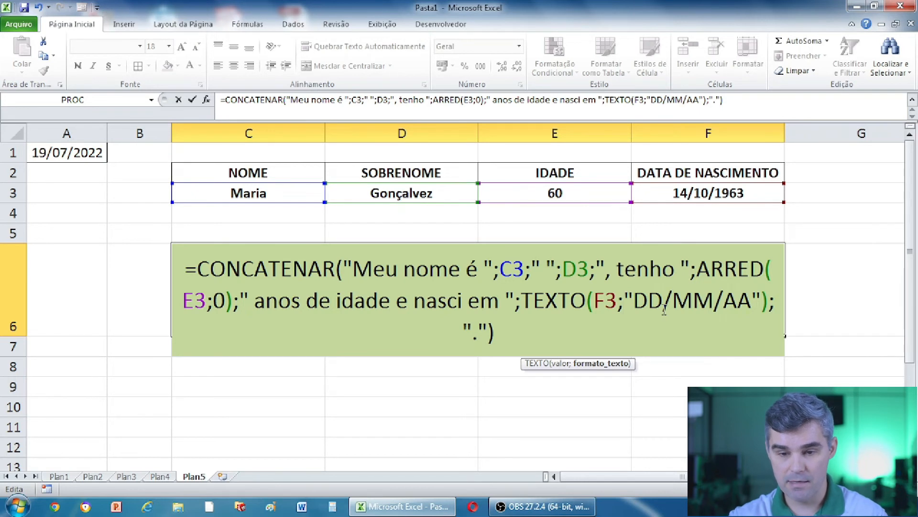
double_click(274, 269)
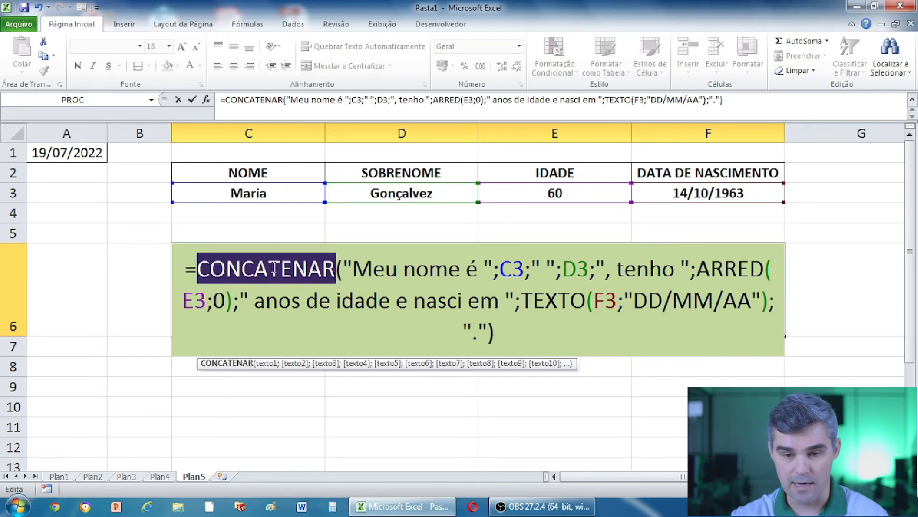
left_click(641, 294)
double_click(656, 300)
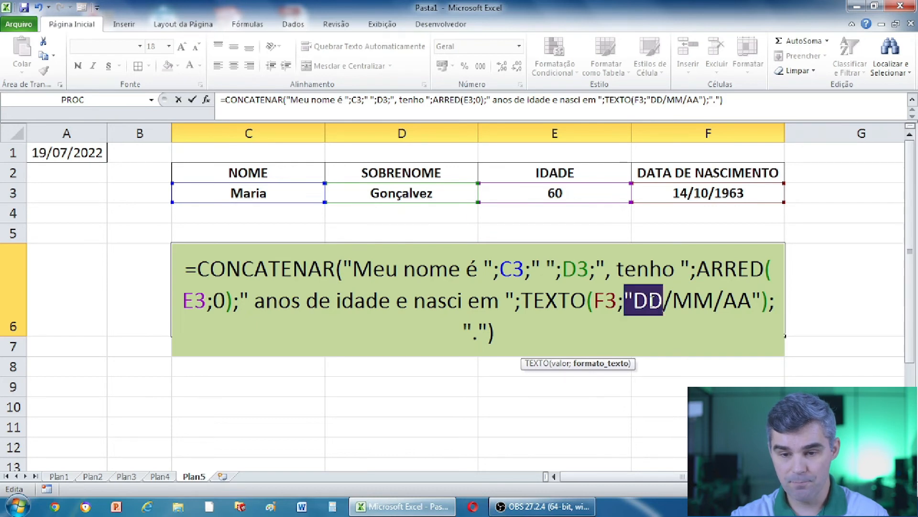
double_click(693, 301)
double_click(734, 301)
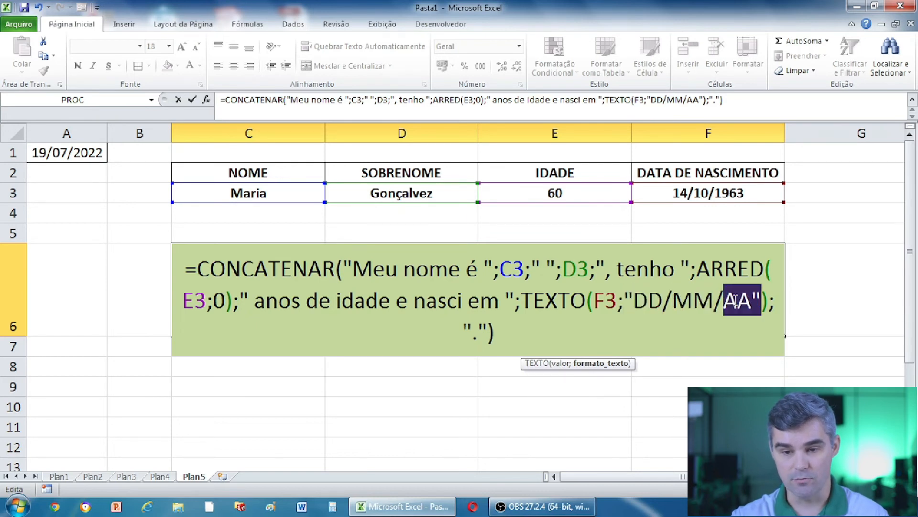
Change the TEXTO date format in C6 to DD/MM/AAAA so the sentence shows 14/10/1963.
left_click(754, 302)
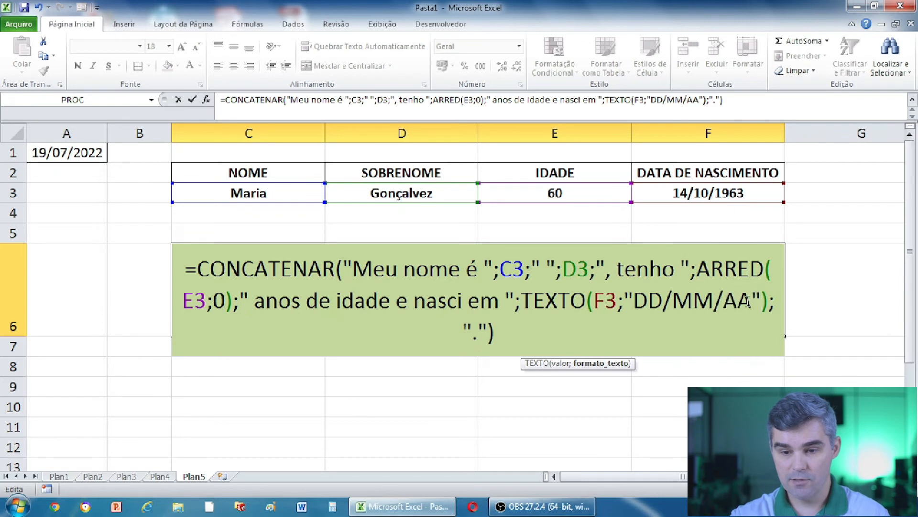
type("AA")
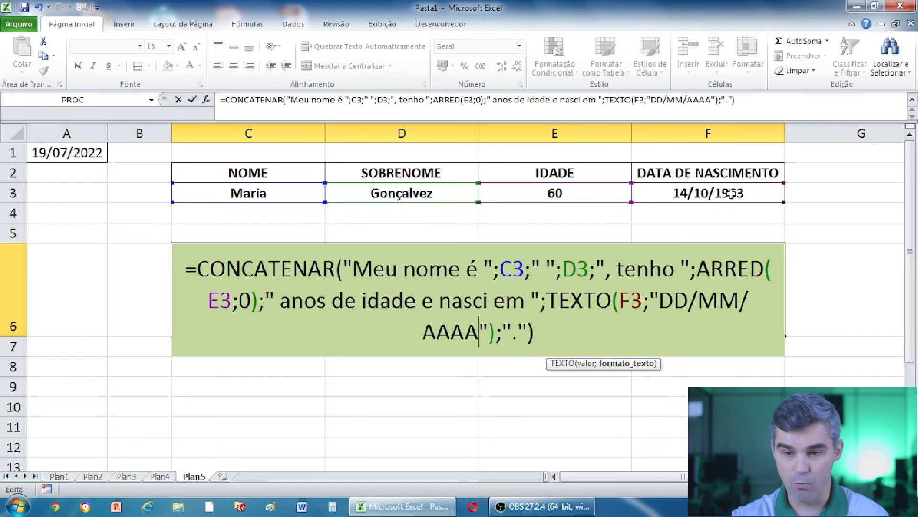
left_click(537, 332)
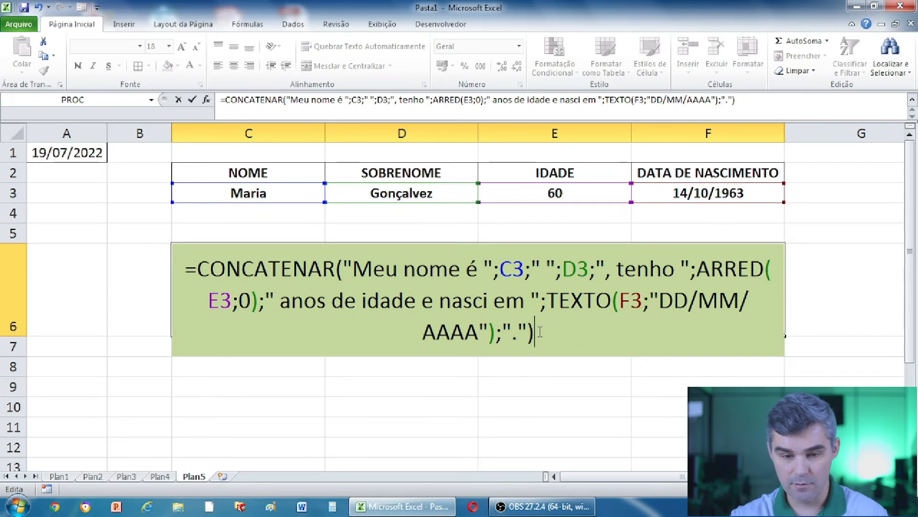
key("Return")
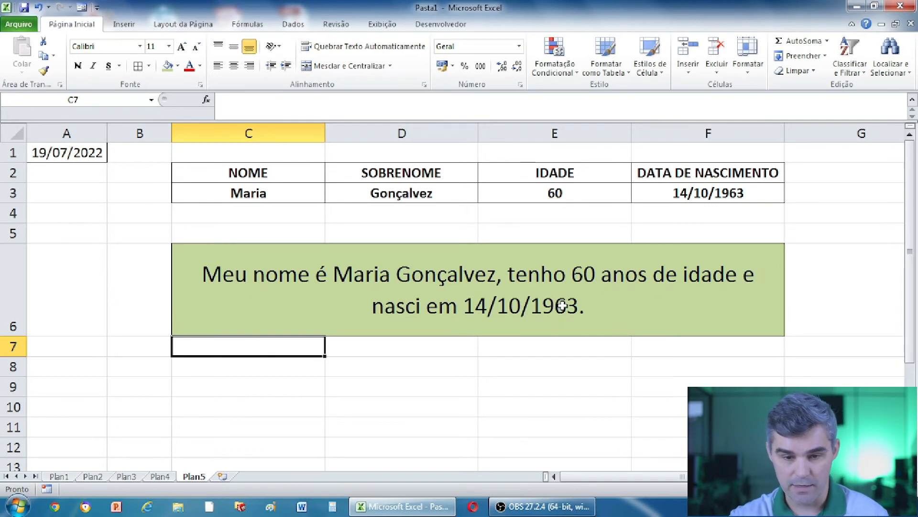
Revert the TEXTO year code to DD/MM/AA so the date reads 14/10/63.
double_click(562, 305)
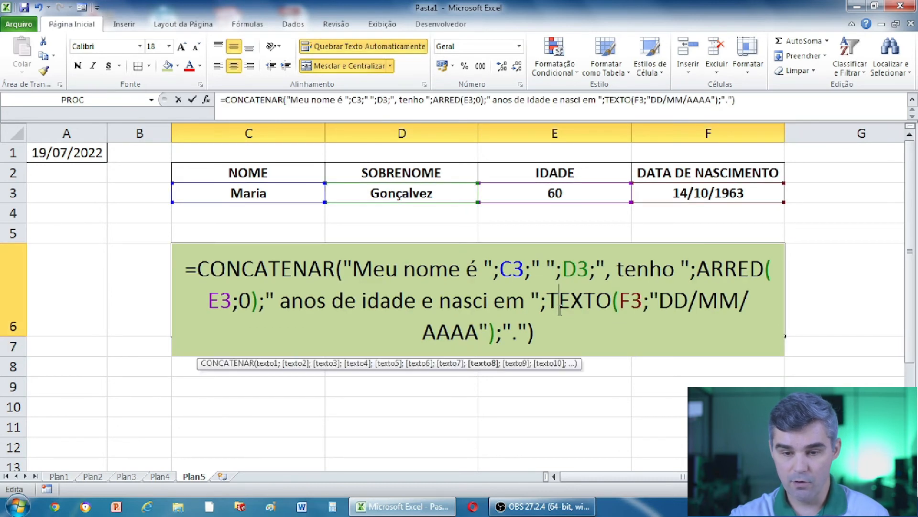
left_click(480, 330)
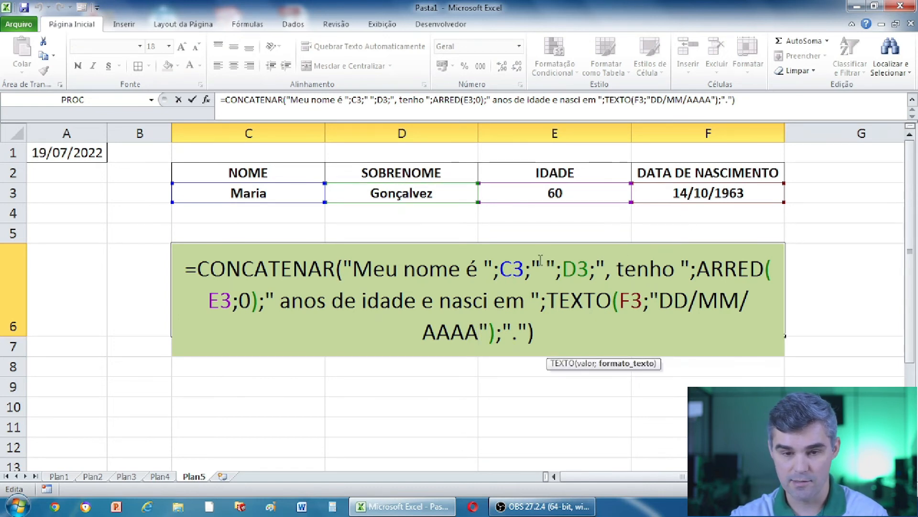
key("BackSpace")
key("BackSpace")
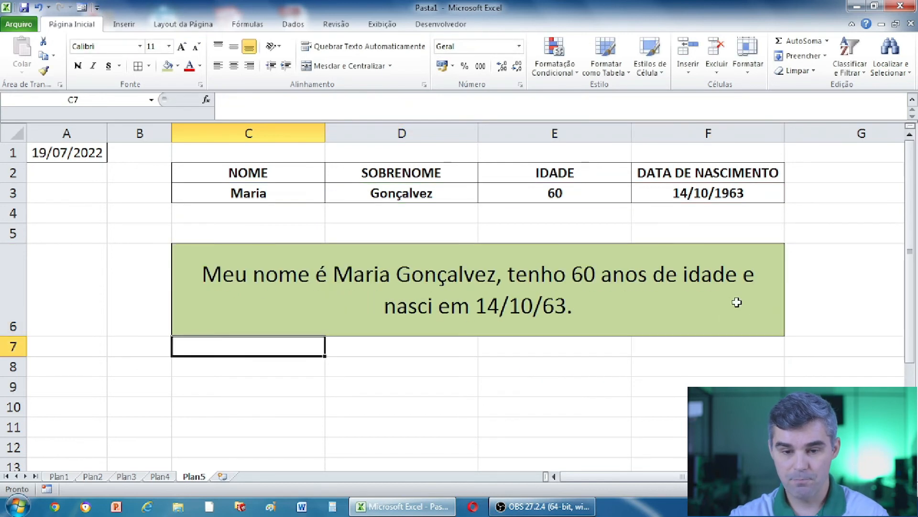
key("Return")
Reopen the green sentence formula and commit it unchanged, ending with 'nasci em 14/10/63.'.
left_click(551, 305)
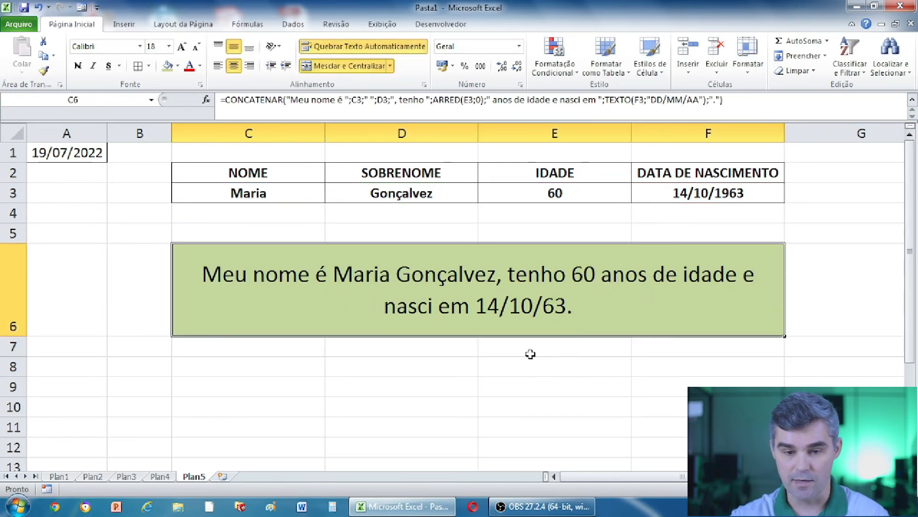
double_click(558, 302)
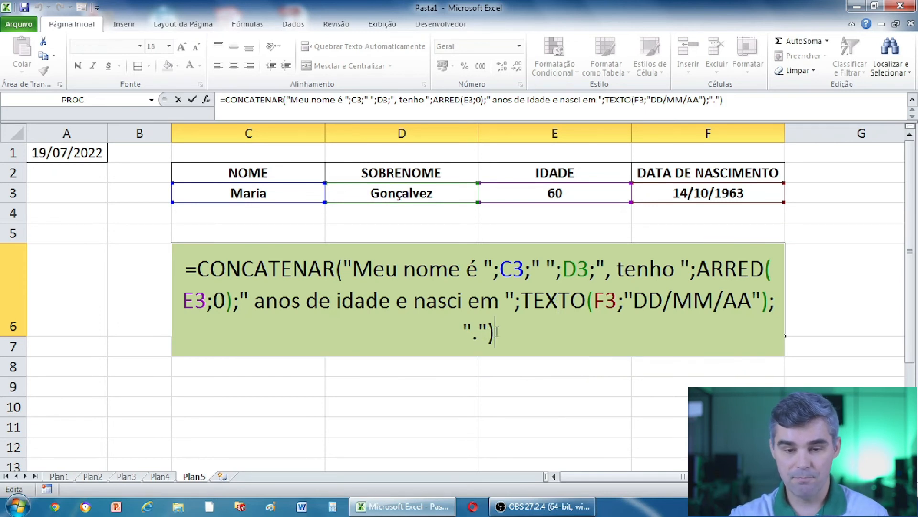
left_click(497, 332)
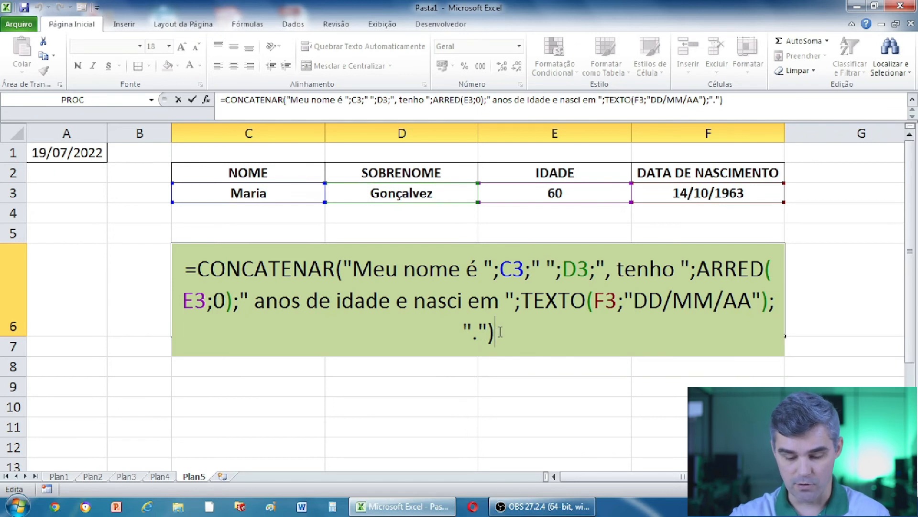
key("Return")
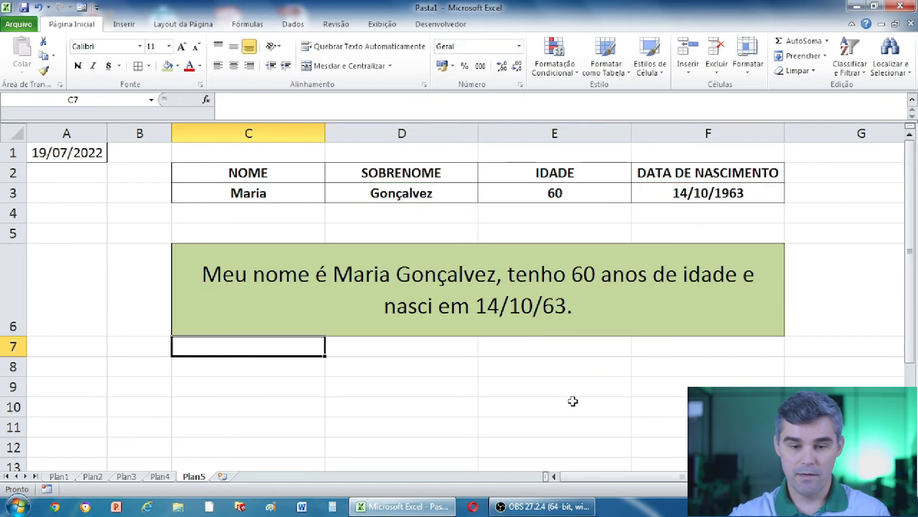
left_click(545, 372)
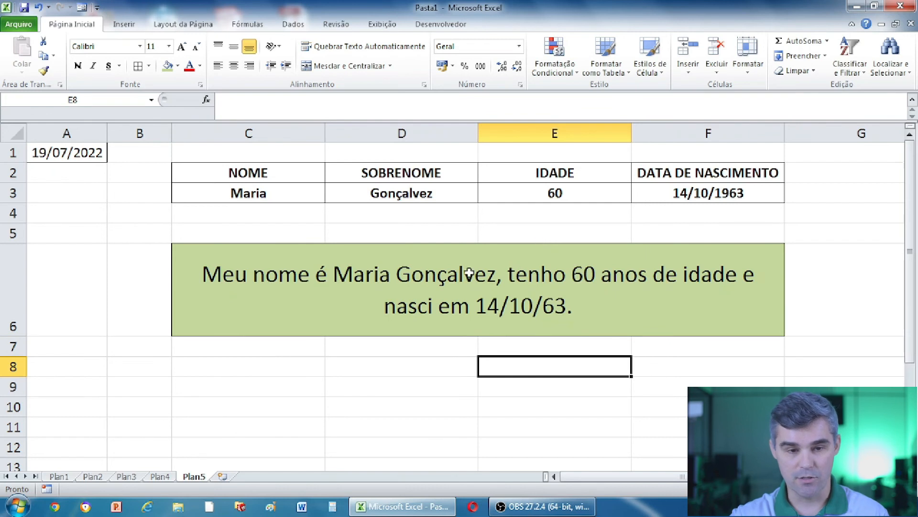
left_click(284, 192)
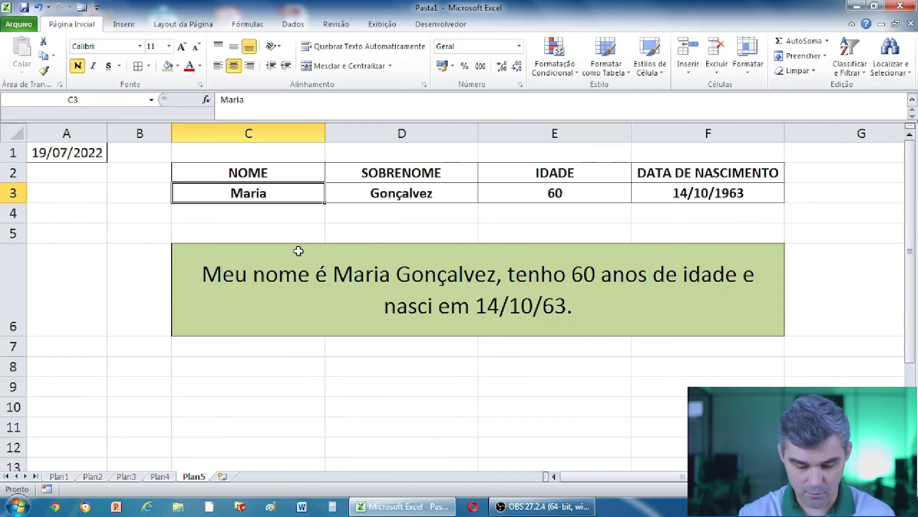
key("Tab")
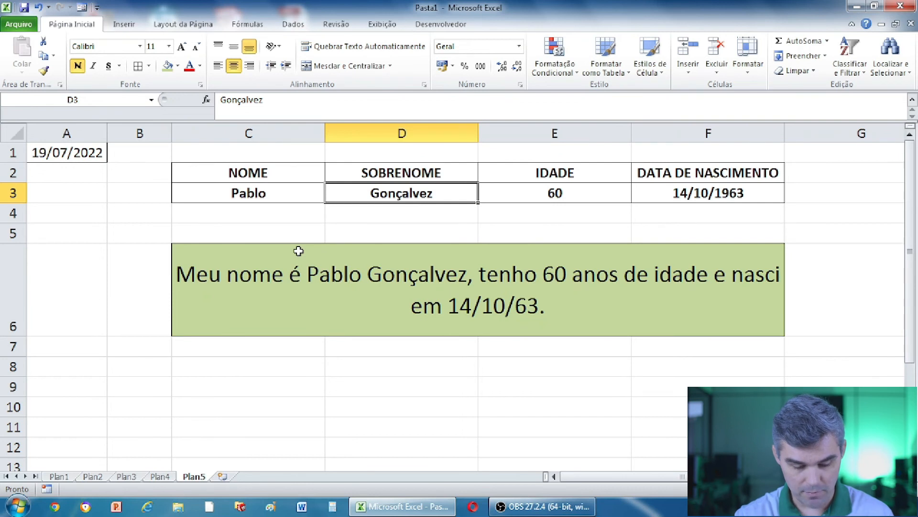
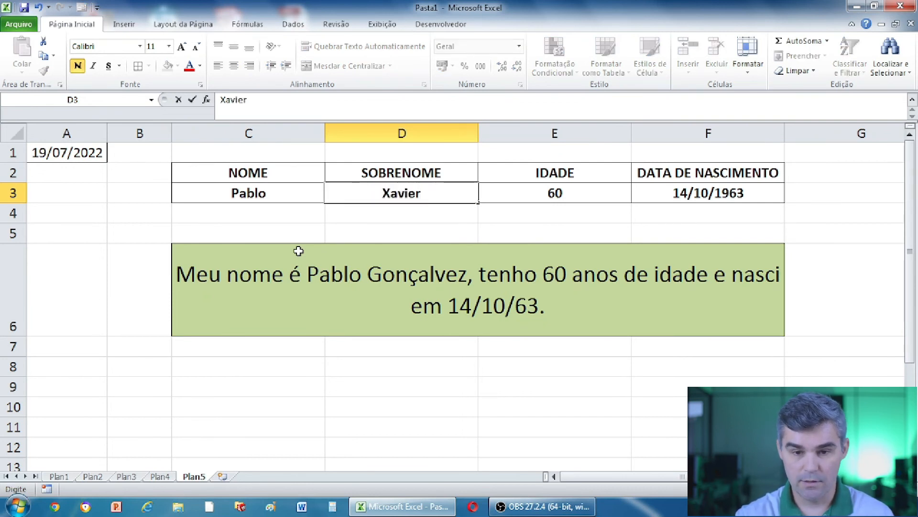
key("Return")
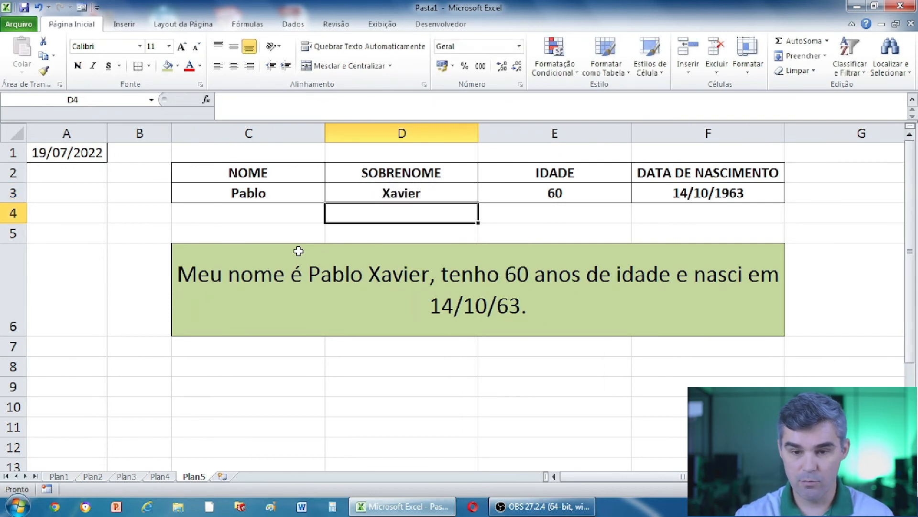
Enter 04/04/1984 as the birth date in F3, updating the age to 39.
key("Up")
key("Right")
key("Right")
key("Right")
key("Left")
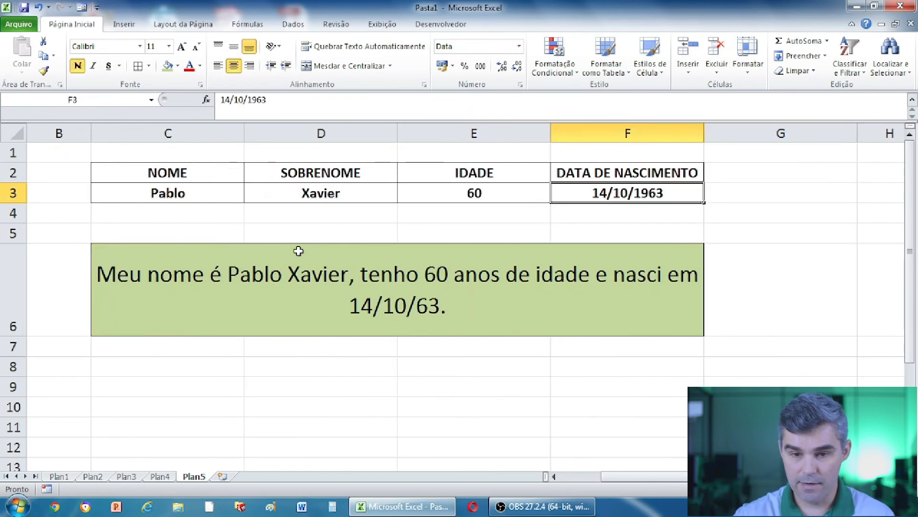
key("Left")
key("Left")
key("Left")
key("Left")
key("Left")
key("Right")
key("Right")
key("Right")
key("Right")
key("Right")
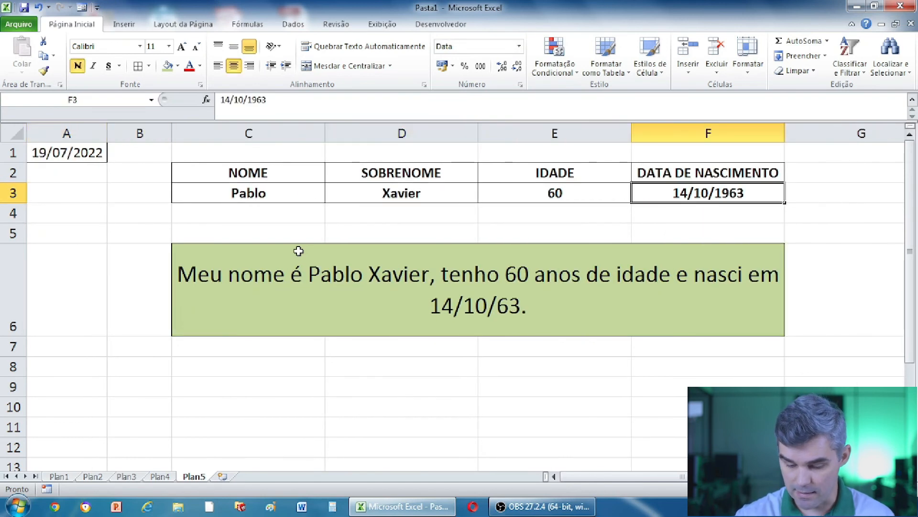
type("04/")
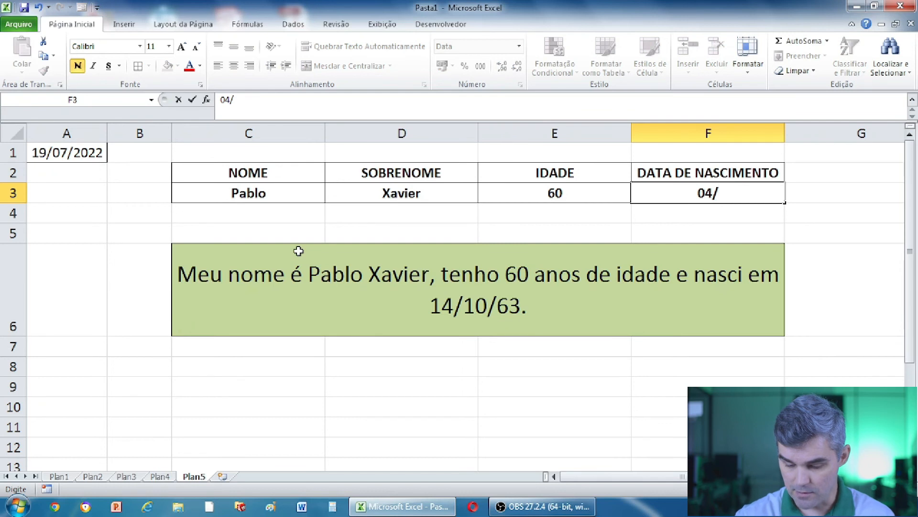
type("04")
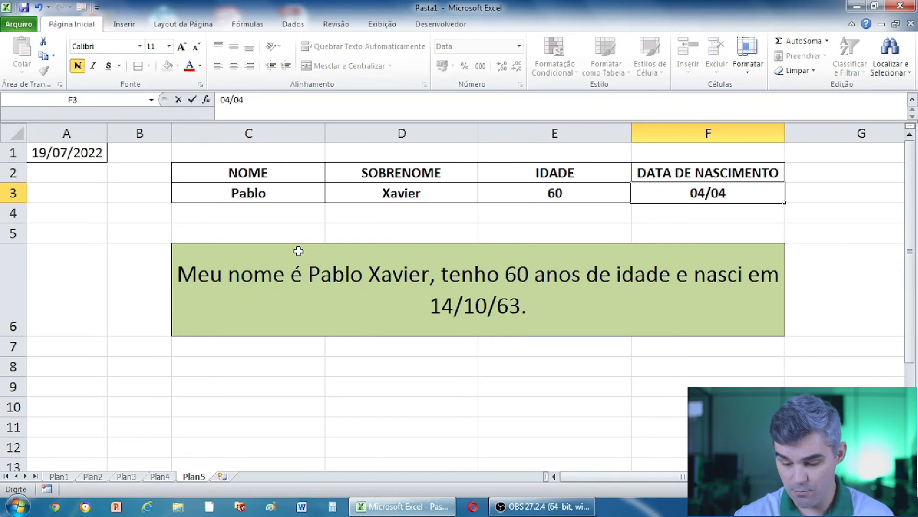
type("/")
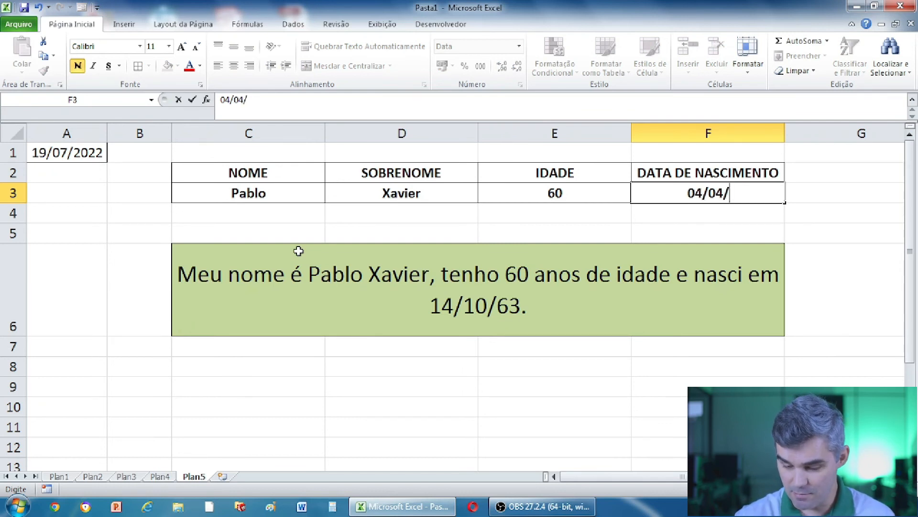
type("1984")
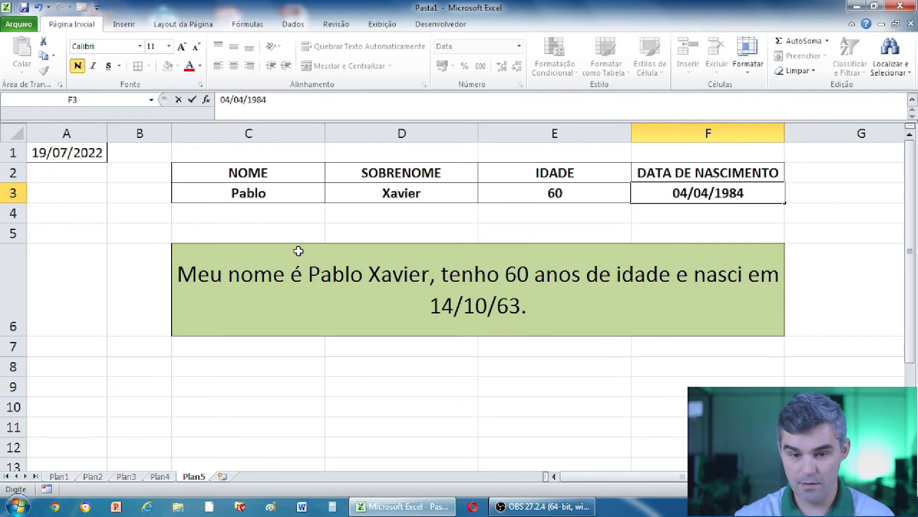
key("Return")
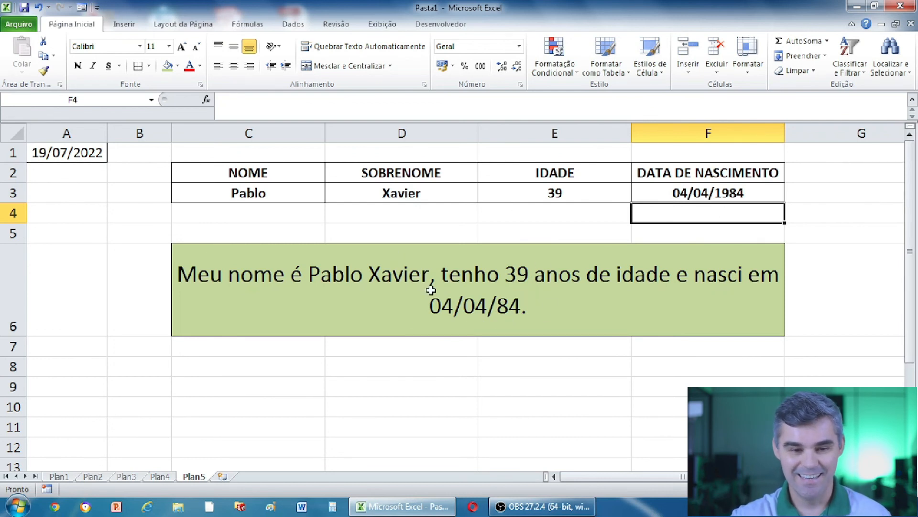
left_click(533, 394)
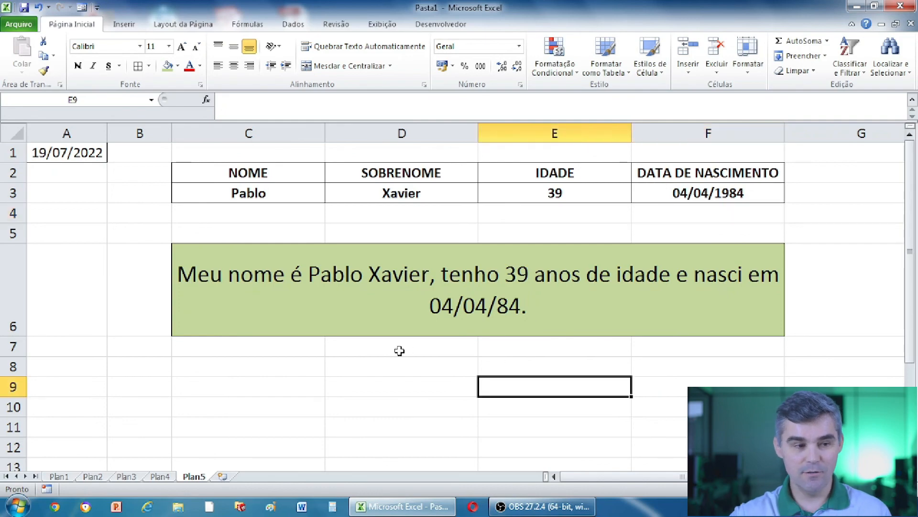